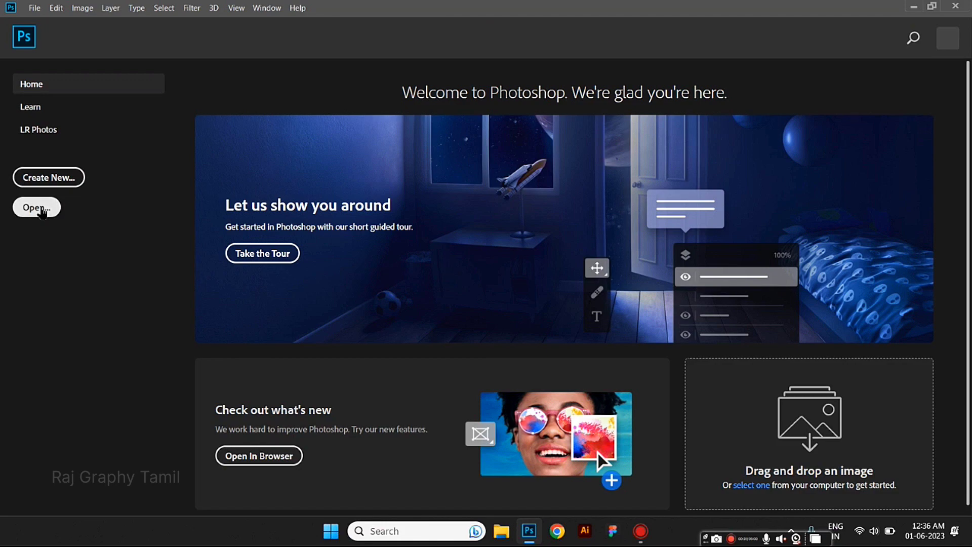
# Open the photo IMG_7711.JPG from the Downloads folder.
pyautogui.click(37, 207)
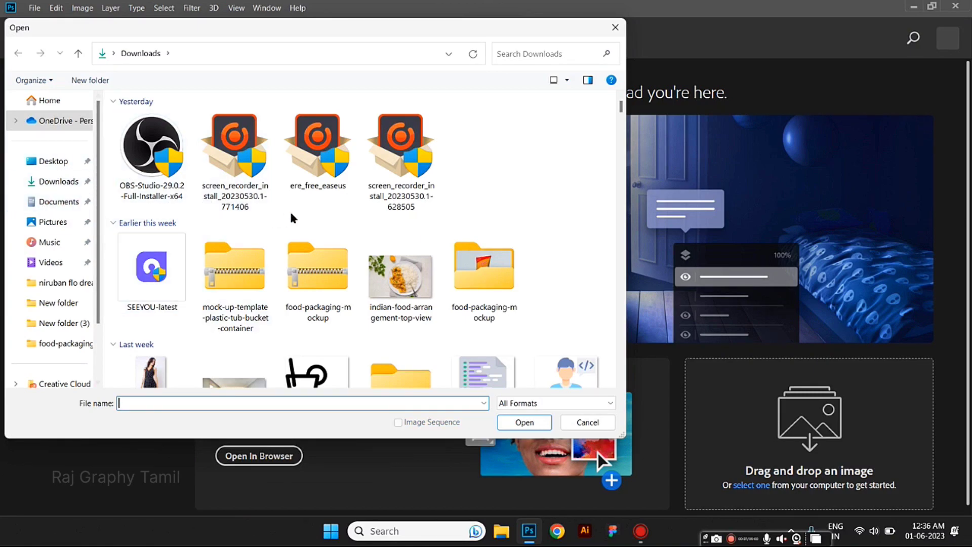
pyautogui.scroll(-10, 296, 218)
pyautogui.scroll(-8, 310, 215)
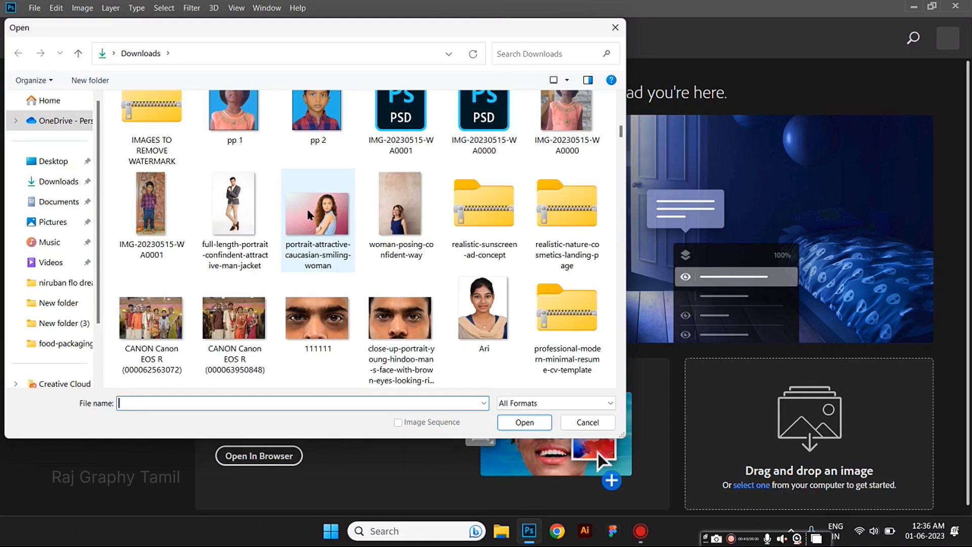
pyautogui.doubleClick(317, 131)
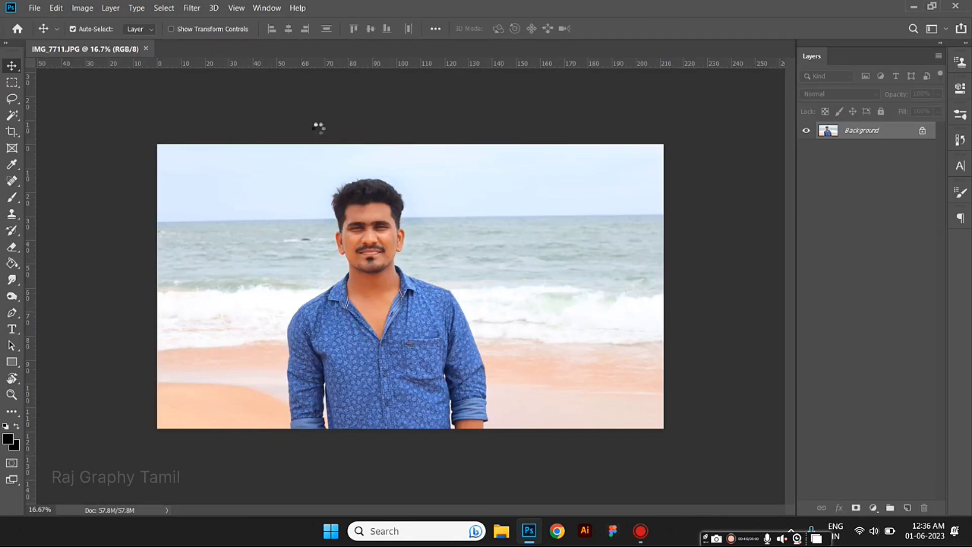
pyautogui.hotkey('ctrl', 'o')
pyautogui.click(585, 404)
pyautogui.scroll(2, 365, 241)
pyautogui.scroll(-1, 366, 245)
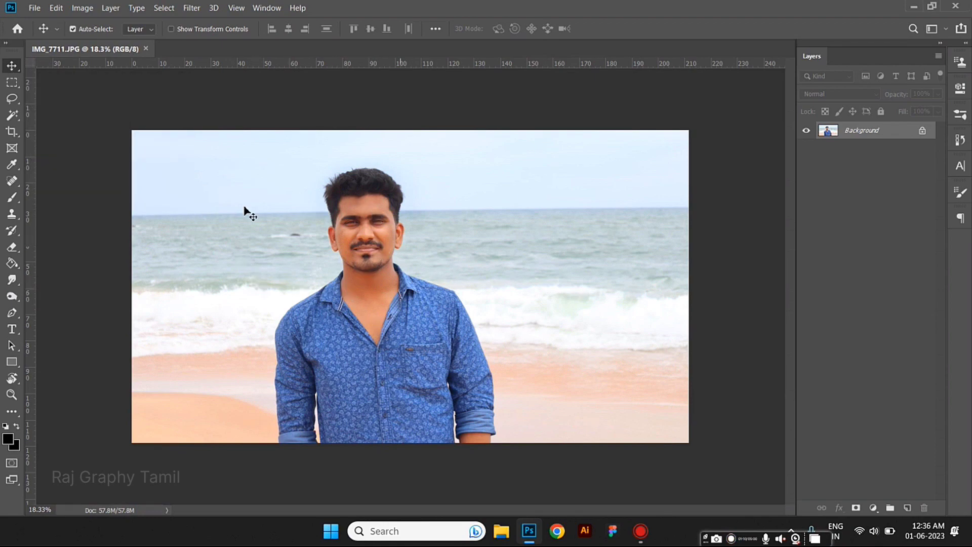
# Select the man with automatic subject selection and open the selection in Select and Mask.
pyautogui.click(164, 9)
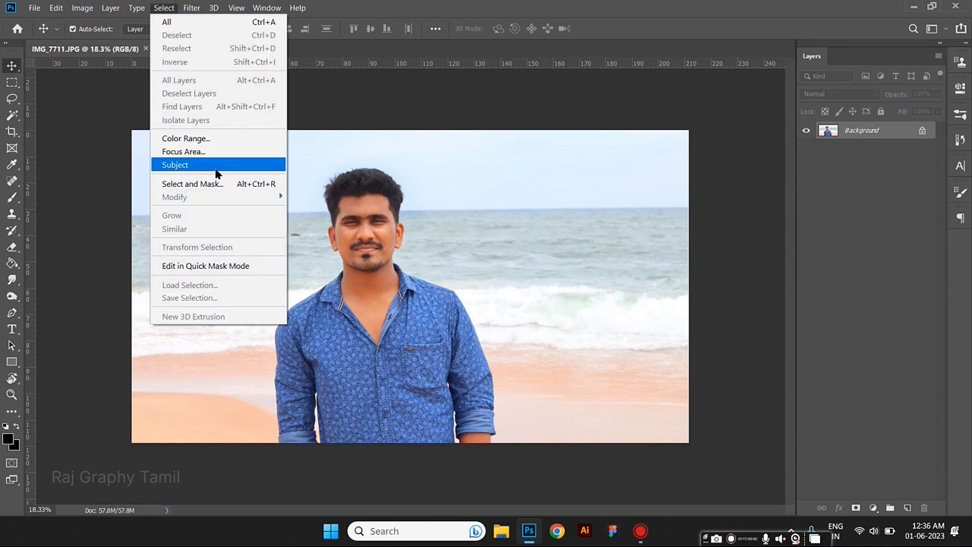
pyautogui.click(216, 163)
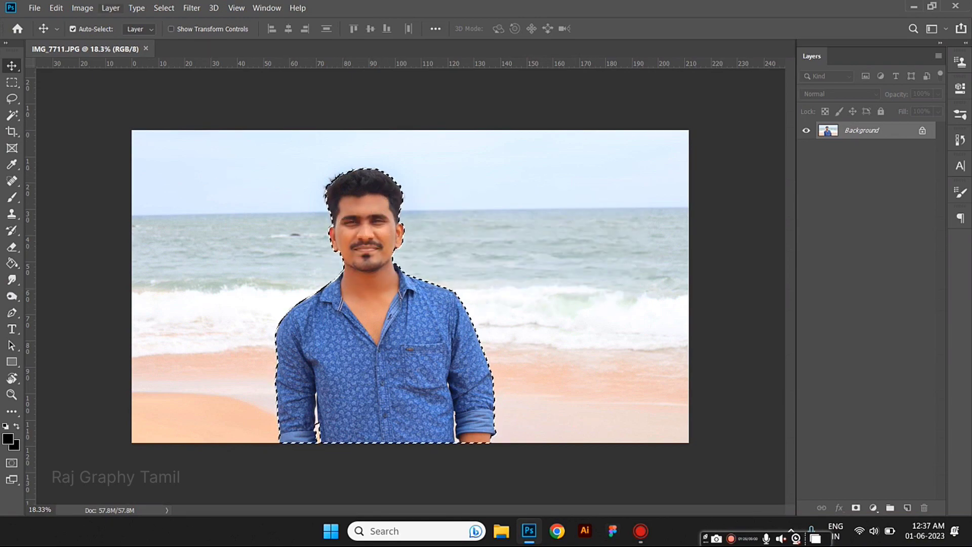
pyautogui.click(164, 8)
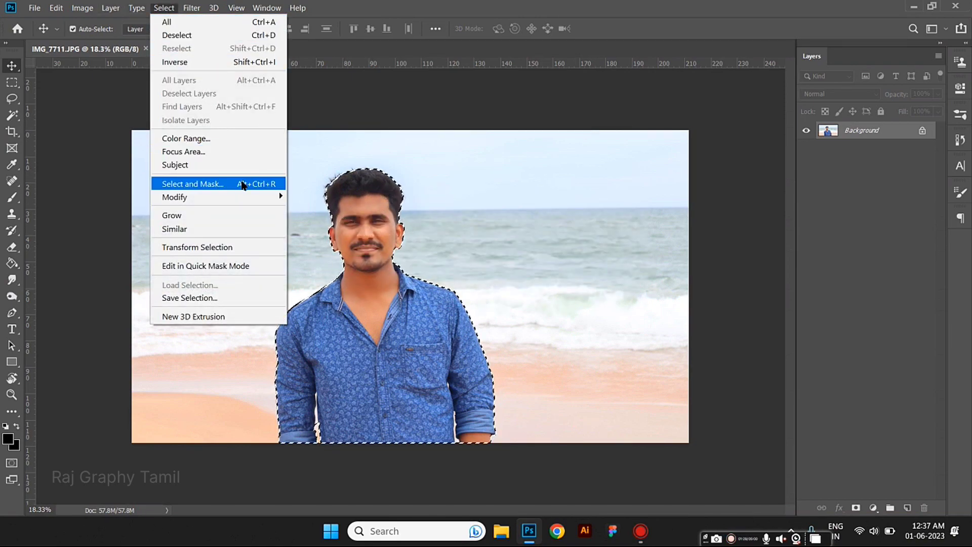
pyautogui.click(242, 184)
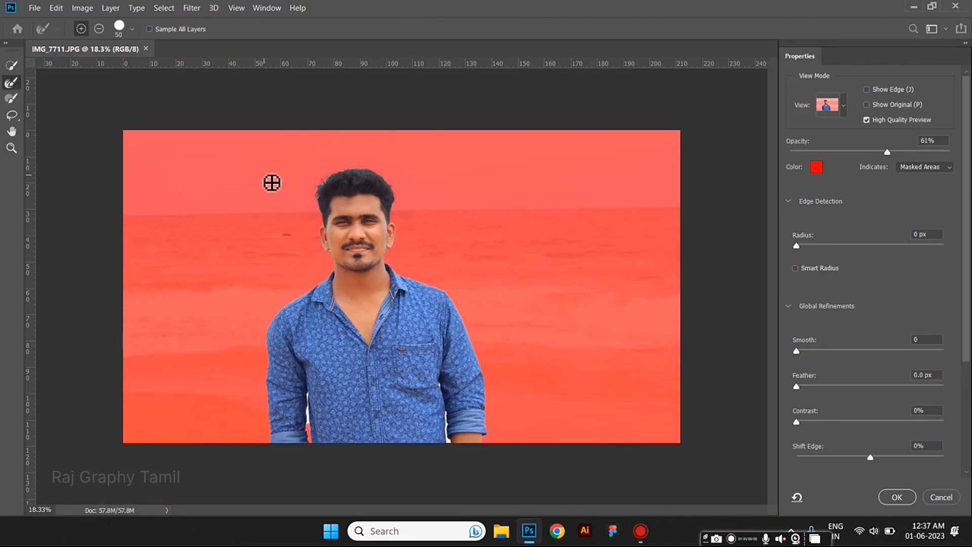
# Refine the selection edge around the man's hair, face and neck with the Refine Edge Brush, reducing the brush size to 45 for close work.
pyautogui.press(']')
pyautogui.press(']')
pyautogui.press(']')
pyautogui.press(']')
pyautogui.press(']')
pyautogui.press(']')
pyautogui.press(']')
pyautogui.press(']')
pyautogui.press(']')
pyautogui.click(11, 83)
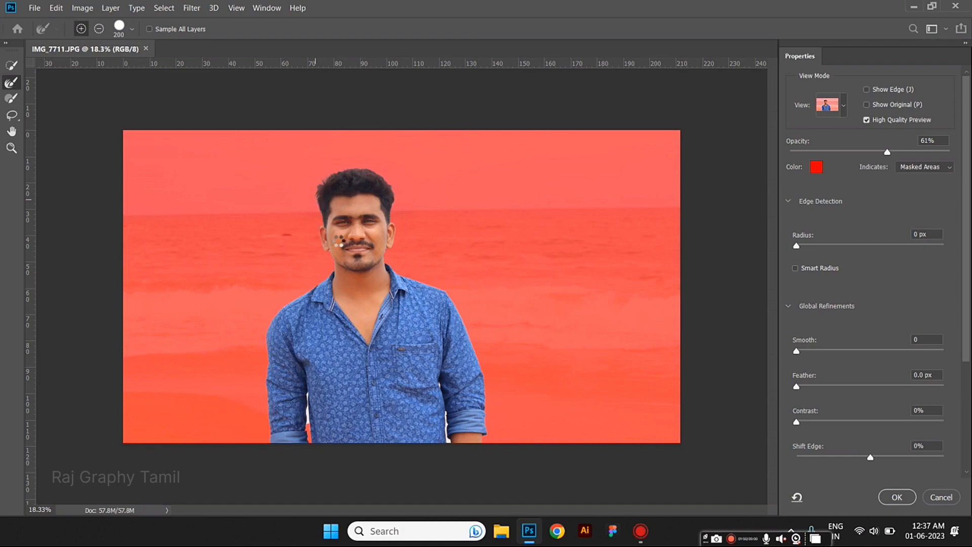
pyautogui.scroll(8, 339, 241)
pyautogui.press('[')
pyautogui.press('[')
pyautogui.press('[')
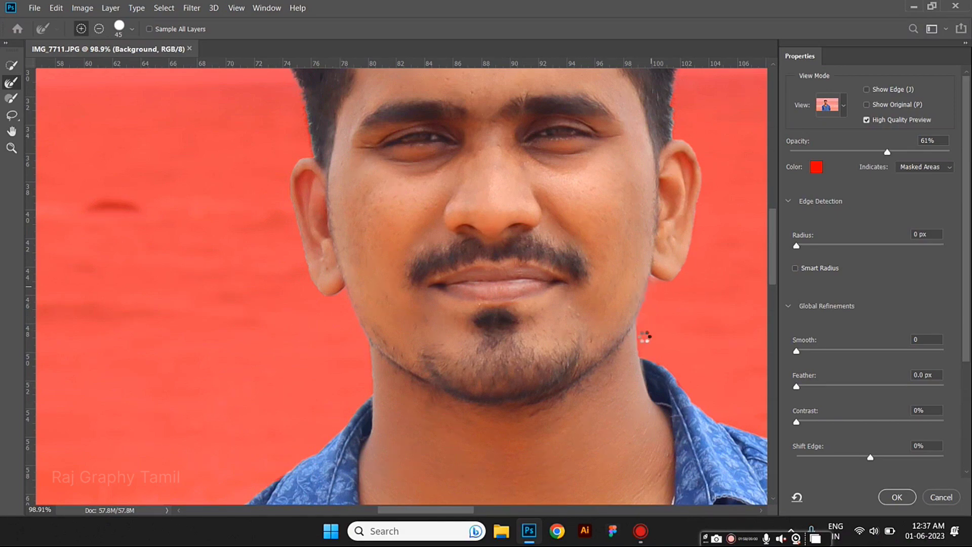
pyautogui.scroll(-3, 650, 312)
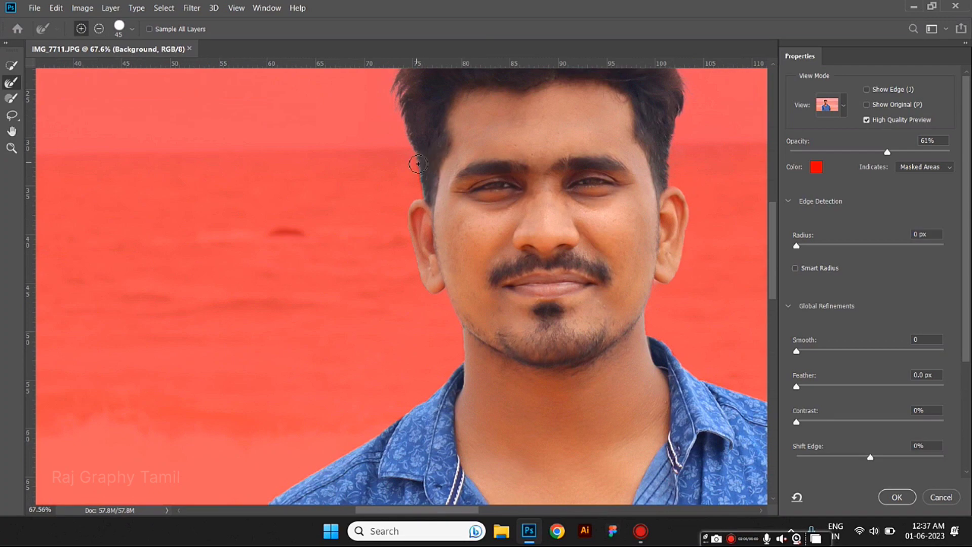
pyautogui.moveTo(474, 325); pyautogui.dragTo(483, 332)
pyautogui.scroll(-4, 485, 331)
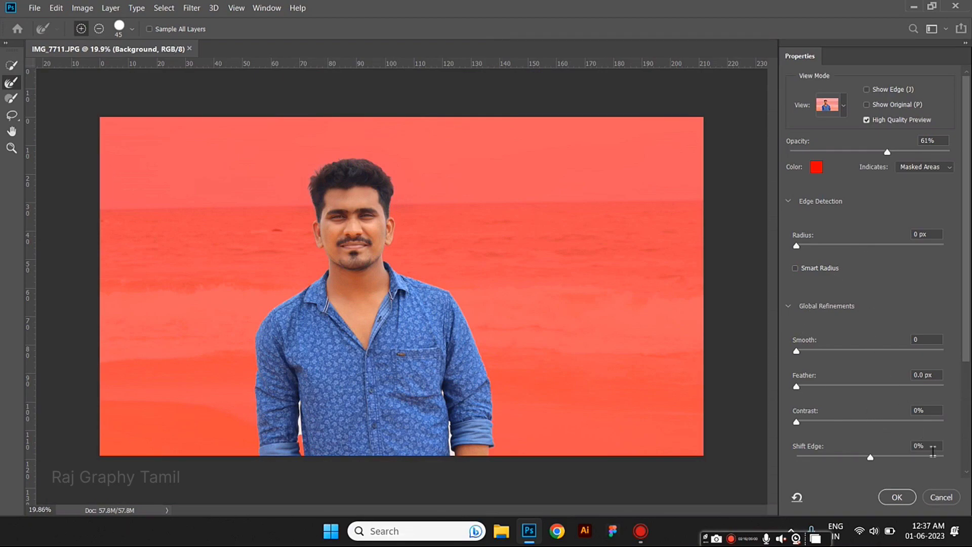
# Feather the selection by 1.0 px and copy the selected man onto a new layer.
pyautogui.moveTo(796, 387); pyautogui.dragTo(803, 388)
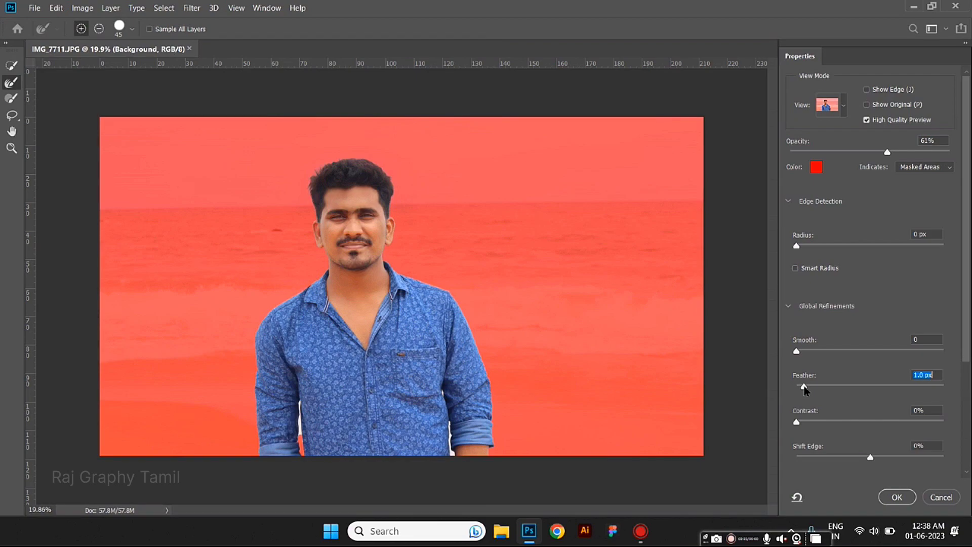
pyautogui.click(897, 496)
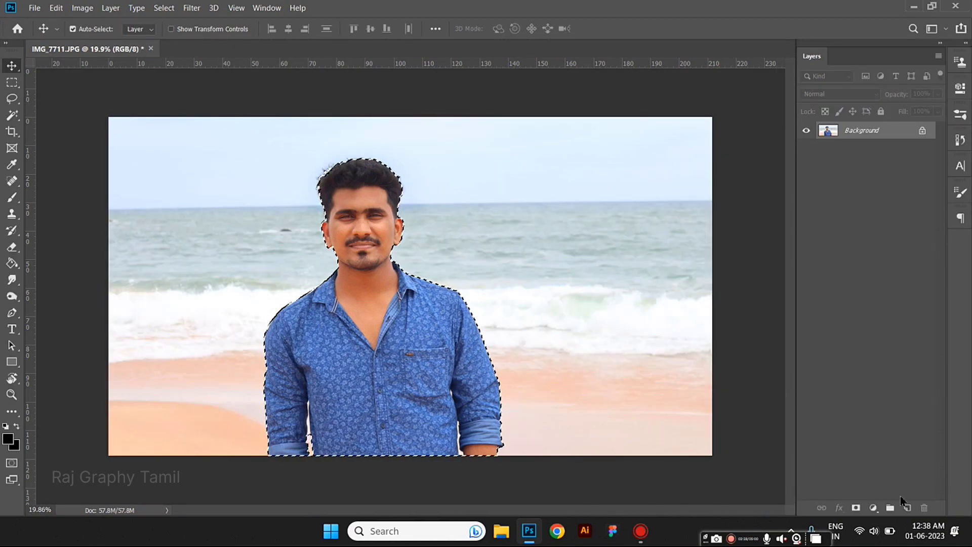
pyautogui.hotkey('ctrl', 'j')
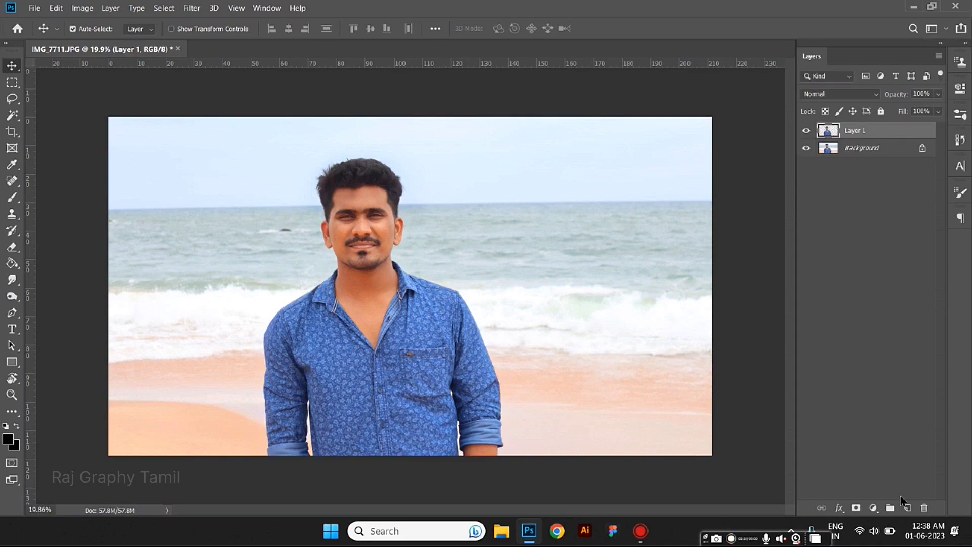
pyautogui.click(805, 149)
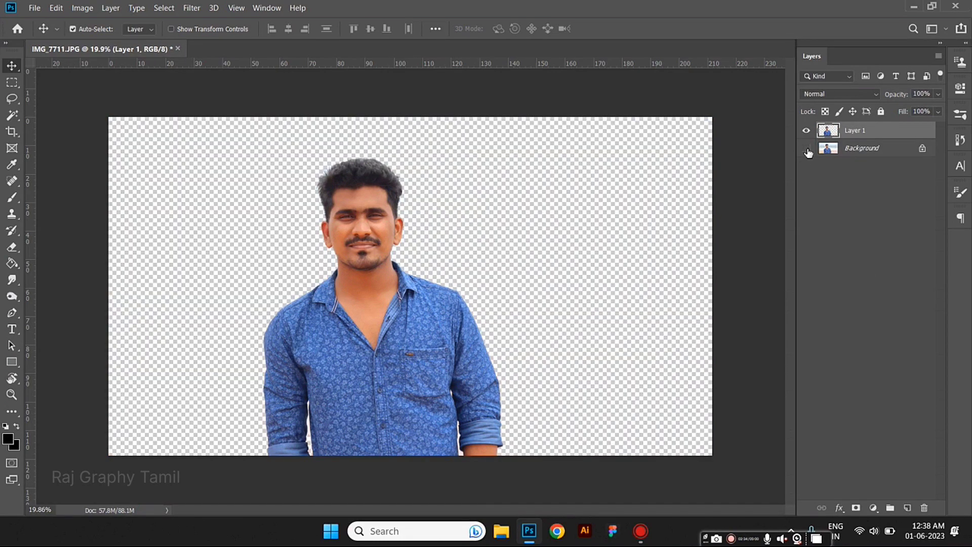
pyautogui.click(806, 150)
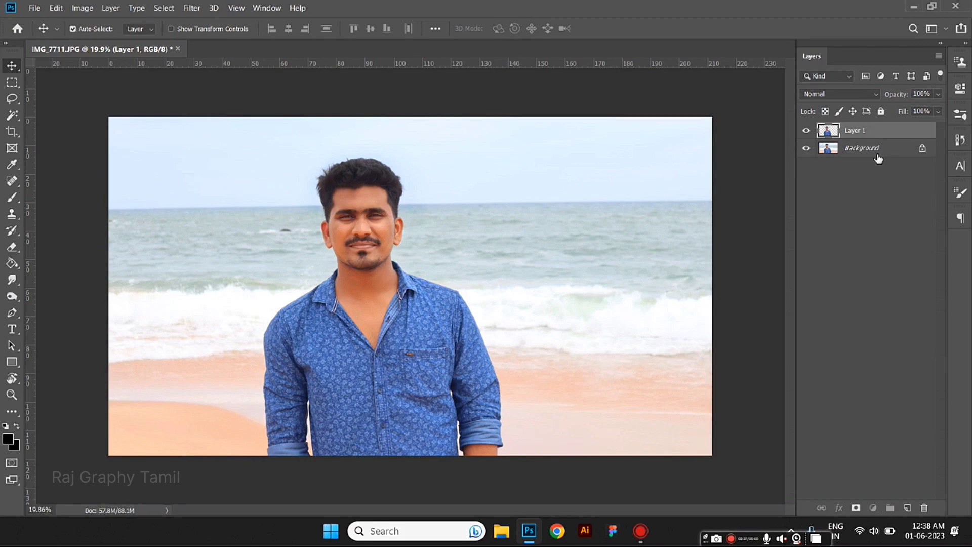
# Add a new blank layer directly above the Background layer.
pyautogui.click(878, 156)
pyautogui.hotkey('ctrl', 'shift', 'n')
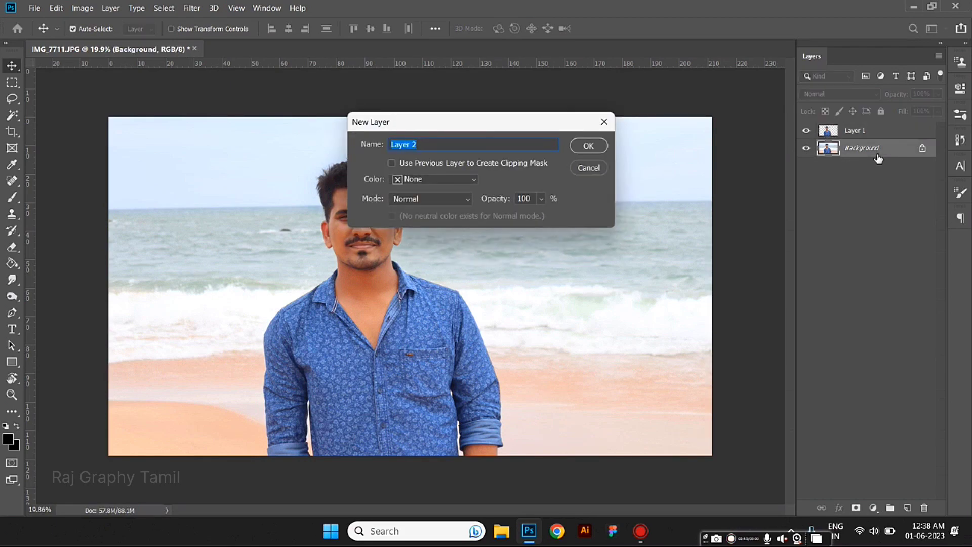
pyautogui.press('Return')
# Set the foreground color to a bright sky blue and fill the new blank layer with it.
pyautogui.press('i')
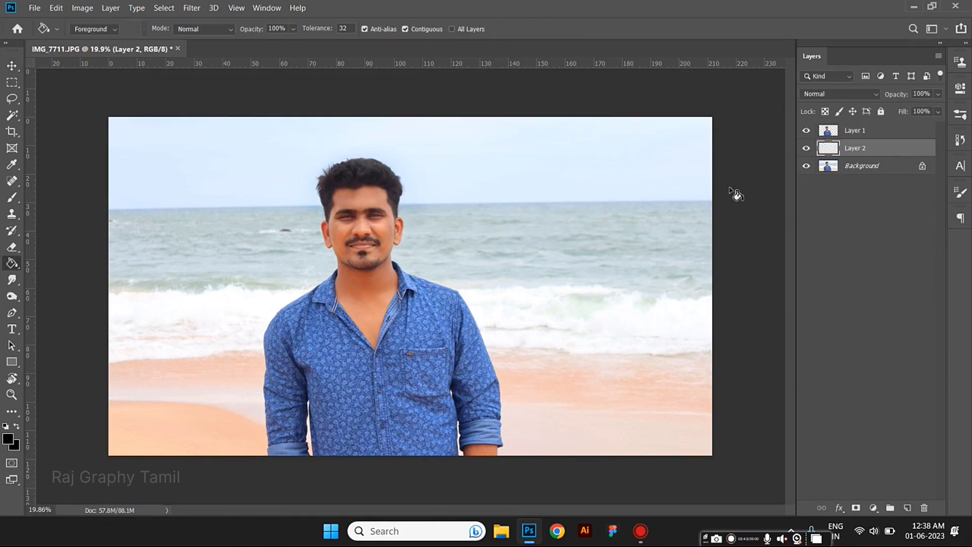
pyautogui.click(8, 439)
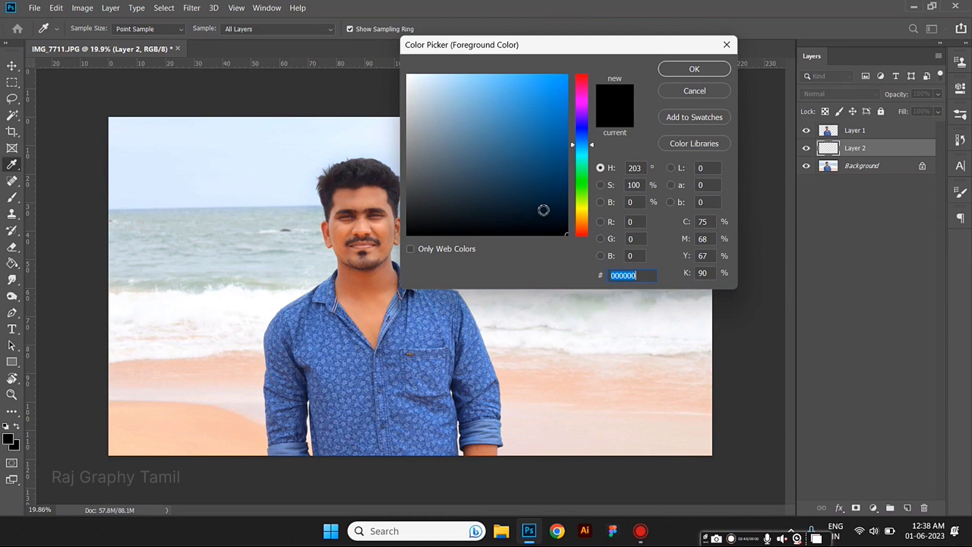
pyautogui.moveTo(550, 134); pyautogui.dragTo(539, 75)
pyautogui.click(582, 150)
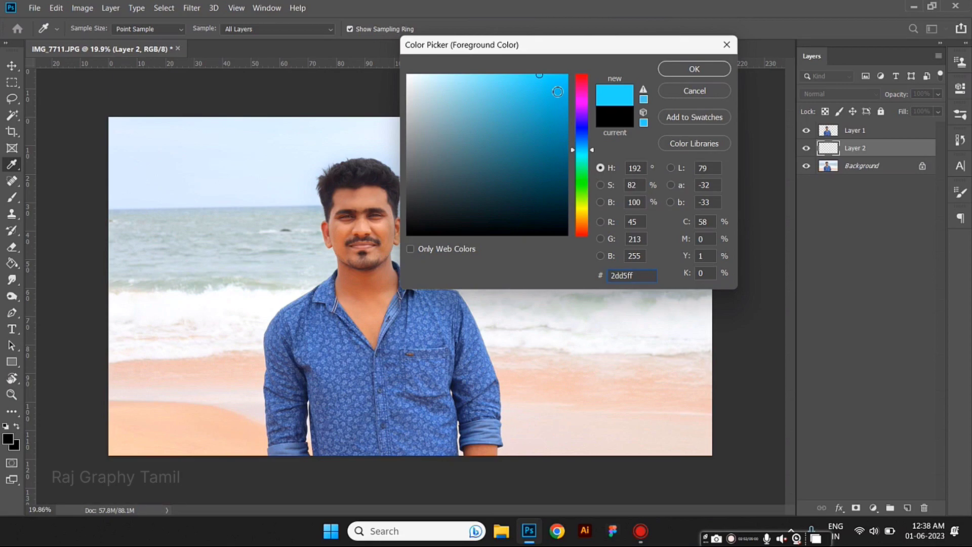
pyautogui.click(694, 69)
pyautogui.press('g')
pyautogui.click(565, 231)
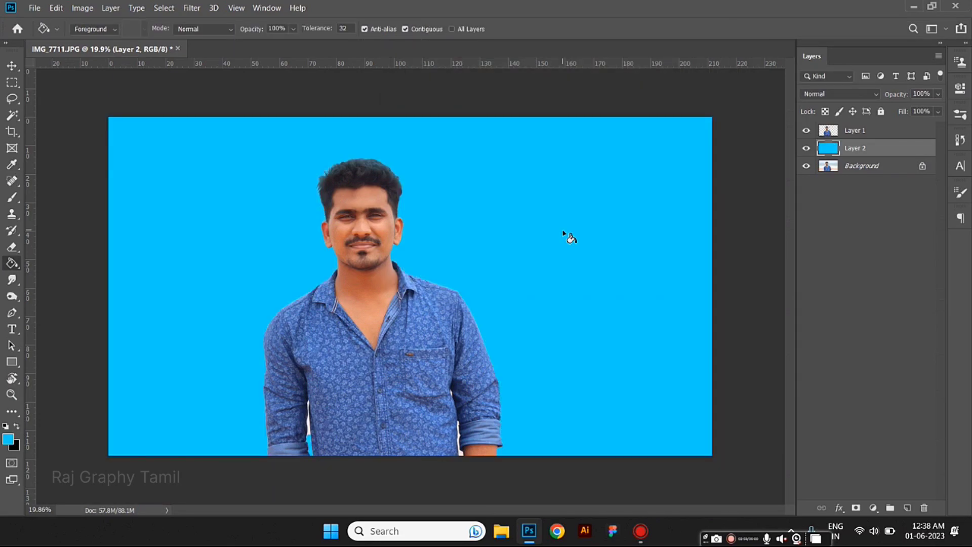
pyautogui.press('v')
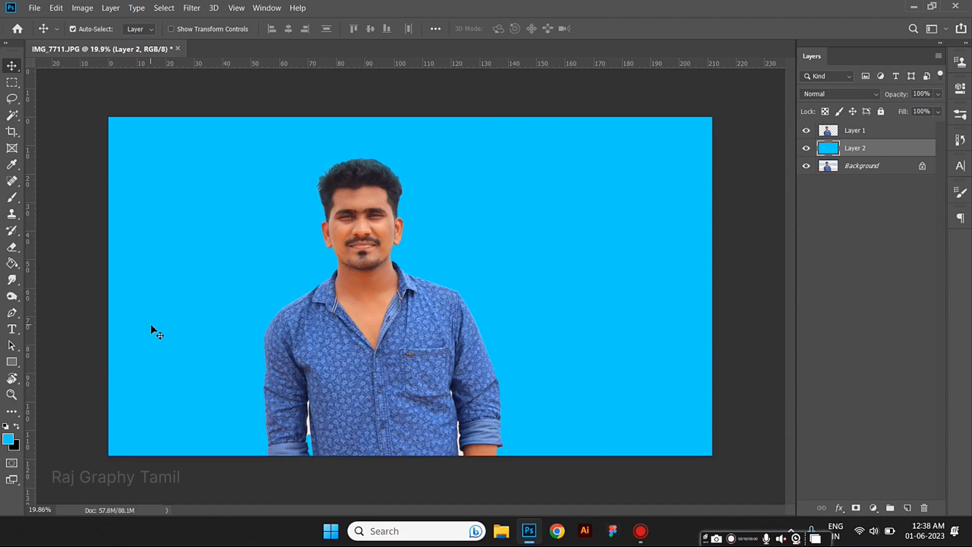
# Darken the man's cutout layer slightly with Curves, moving the midpoint to input 133 and output 122.
pyautogui.press('g')
pyautogui.press('v')
pyautogui.click(390, 335)
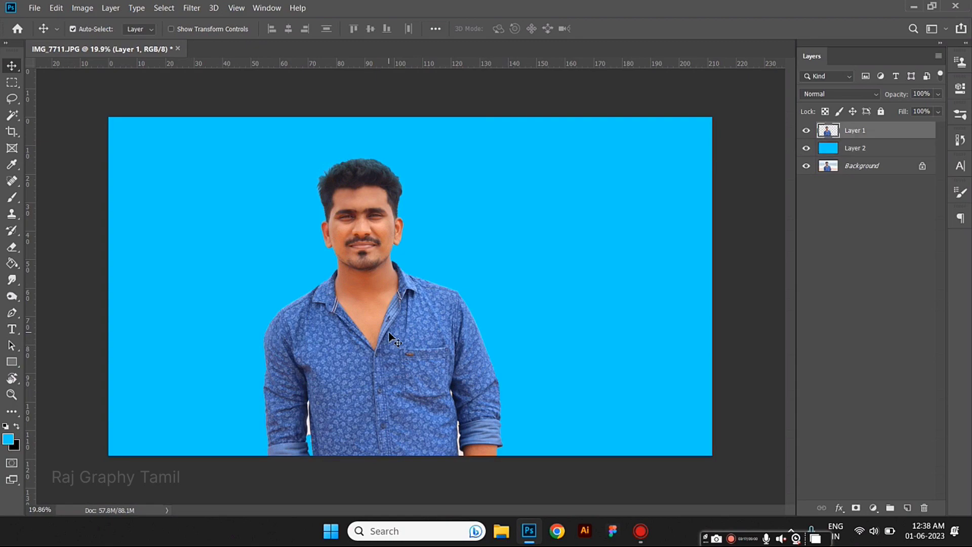
pyautogui.hotkey('ctrl', 'm')
pyautogui.click(598, 236)
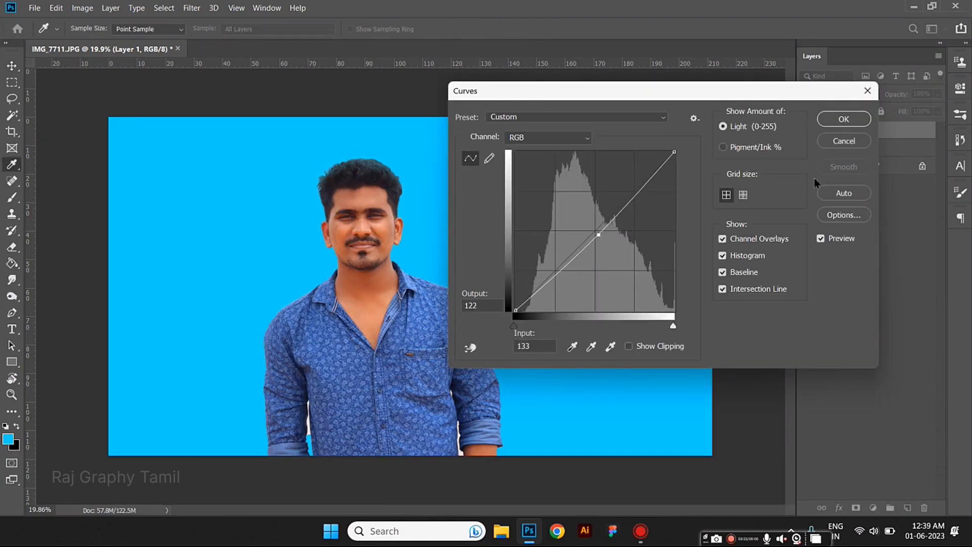
pyautogui.click(843, 119)
# Shift the midtone color balance of the man's layer slightly toward red and blue.
pyautogui.hotkey('ctrl', 'b')
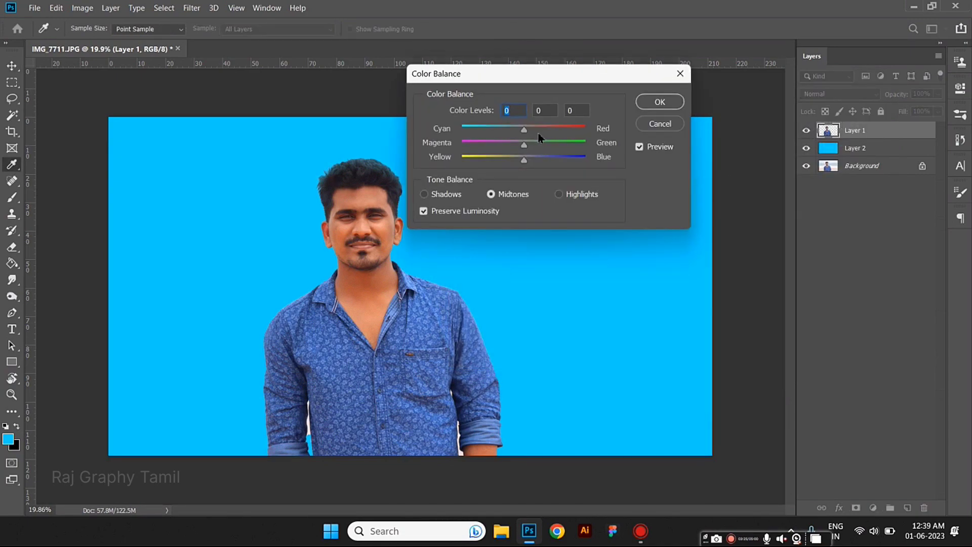
pyautogui.click(529, 133)
pyautogui.click(527, 159)
pyautogui.click(659, 101)
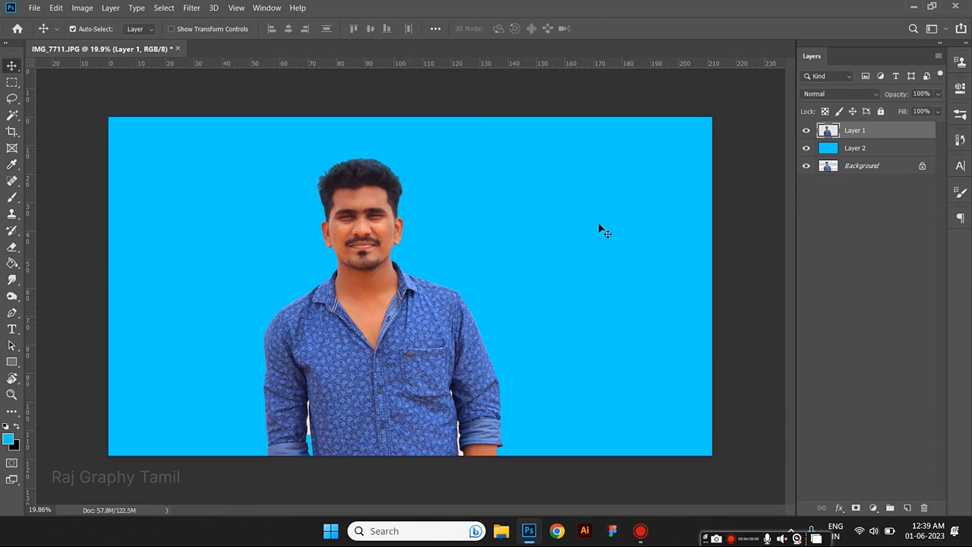
# Merge the man's cutout layer with the blue fill layer below it.
pyautogui.scroll(4, 386, 214)
pyautogui.scroll(-3, 413, 215)
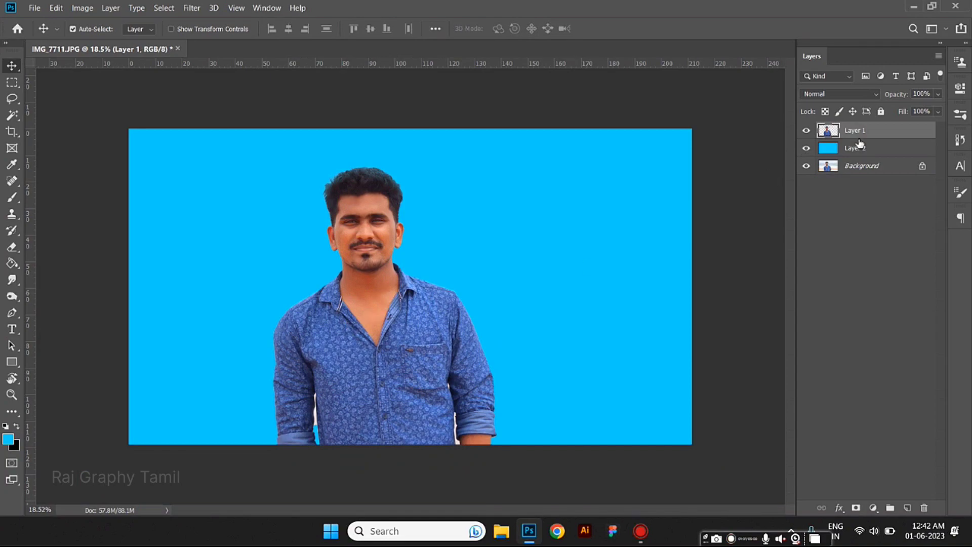
pyautogui.click(806, 149)
pyautogui.click(808, 147)
pyautogui.keyDown('alt'); pyautogui.click(810, 143); pyautogui.keyUp('alt')
pyautogui.keyDown('alt'); pyautogui.click(810, 143); pyautogui.keyUp('alt')
pyautogui.press('ctrl')
pyautogui.keyDown('ctrl'); pyautogui.click(867, 152); pyautogui.keyUp('ctrl')
pyautogui.hotkey('ctrl', 'e')
pyautogui.click(806, 132)
pyautogui.click(806, 131)
# Set the Crop tool to W x H x Resolution with 3.5 cm width, 4.5 cm height and 300 px/in.
pyautogui.press('c')
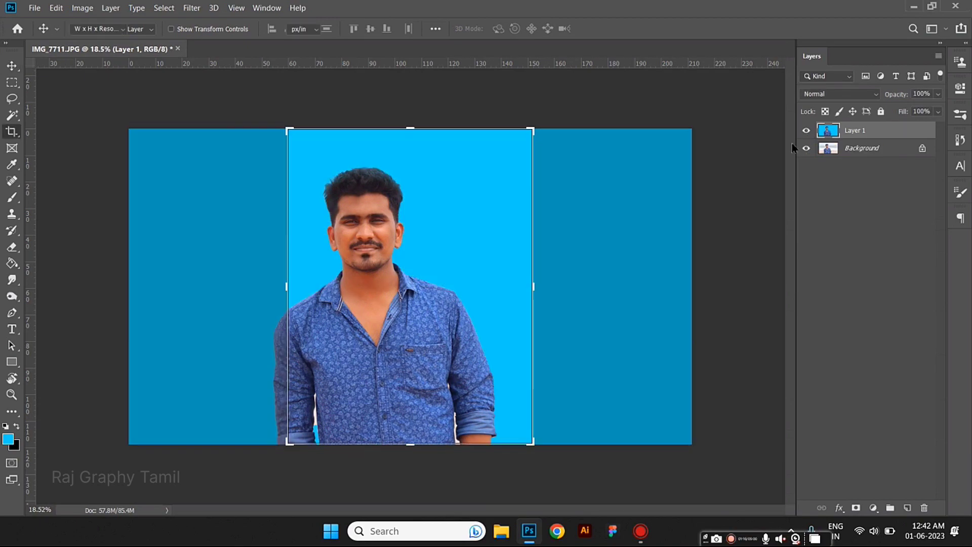
pyautogui.rightClick(3, 135)
pyautogui.click(51, 132)
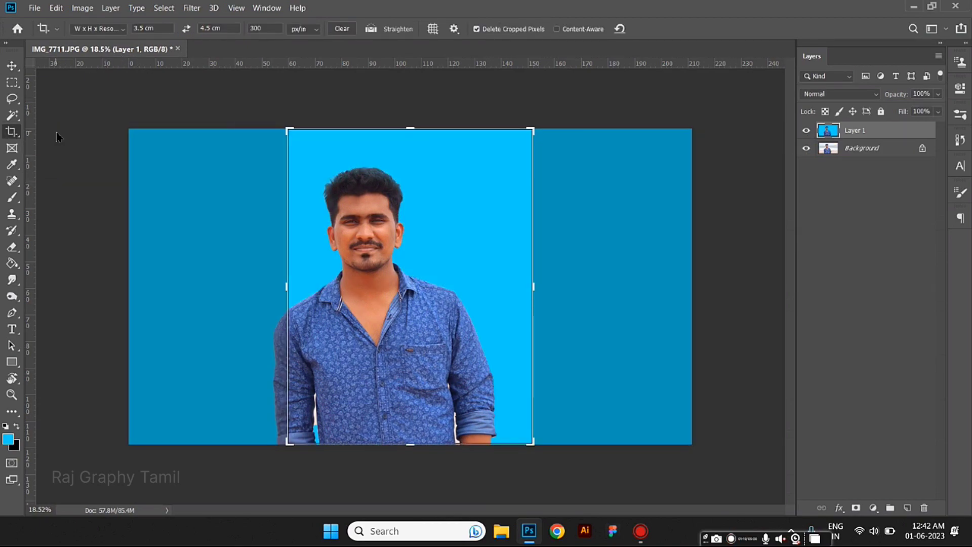
pyautogui.click(112, 29)
pyautogui.click(101, 44)
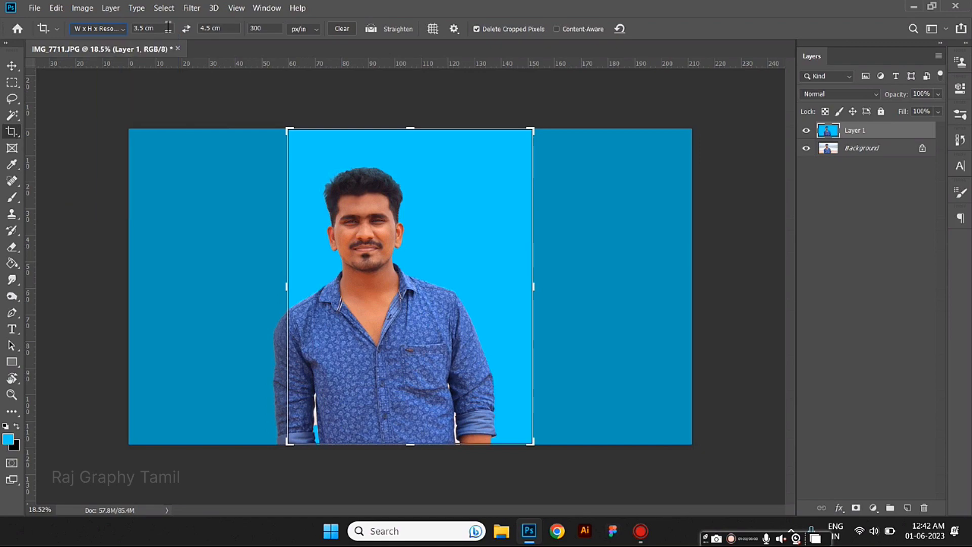
pyautogui.write('3.5cm')
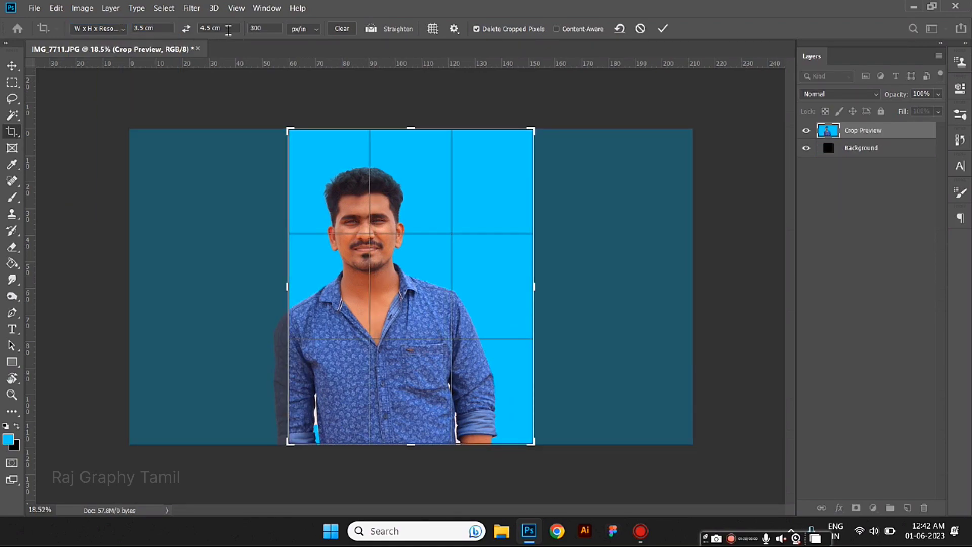
pyautogui.click(315, 29)
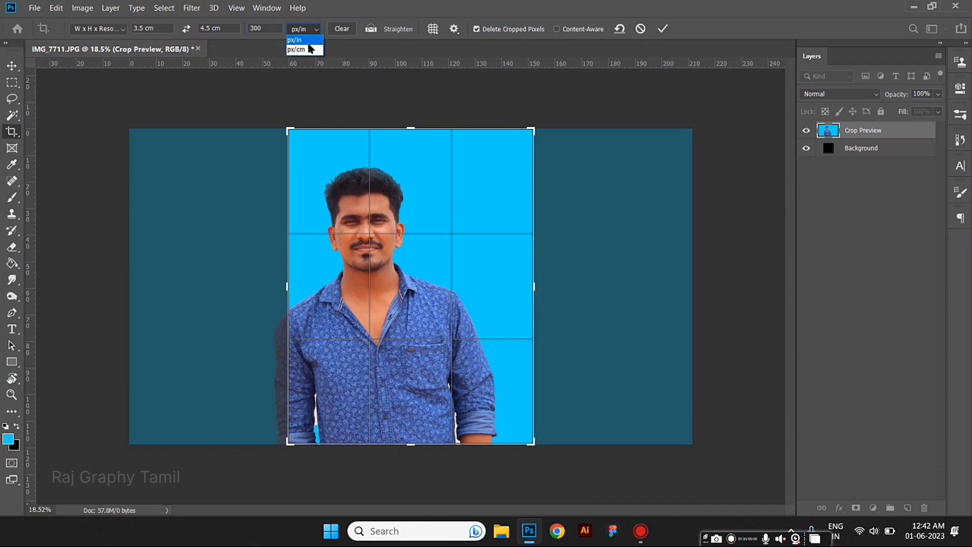
pyautogui.click(304, 38)
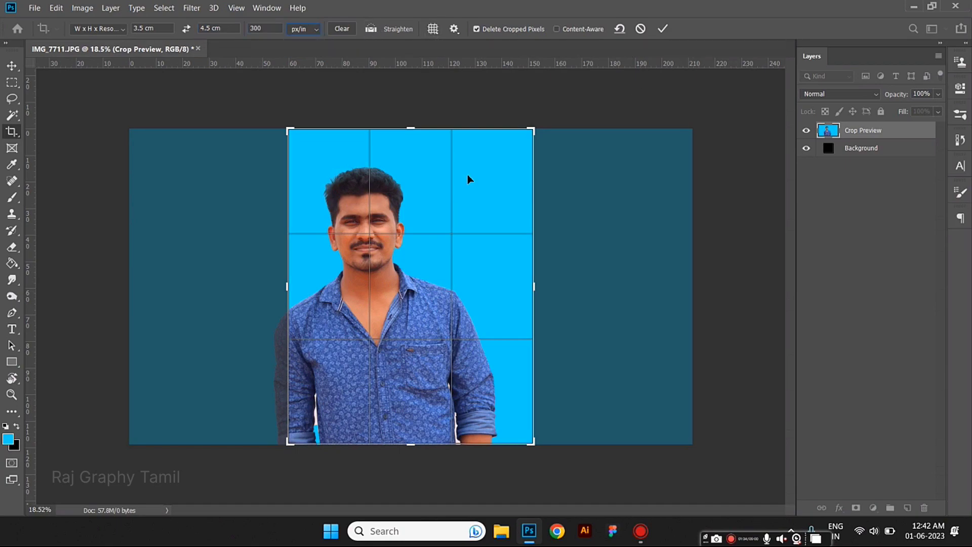
# Shrink and position the crop frame around the man's head and shoulders, leaving some blue space above the hair.
pyautogui.moveTo(535, 131); pyautogui.dragTo(518, 143)
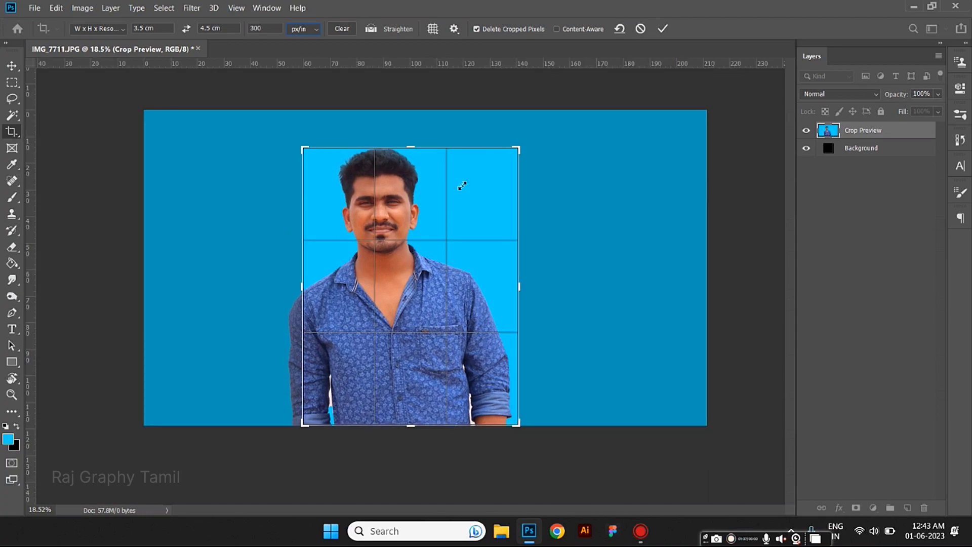
pyautogui.moveTo(521, 424); pyautogui.dragTo(504, 393)
pyautogui.moveTo(400, 259); pyautogui.dragTo(410, 304)
pyautogui.moveTo(537, 393); pyautogui.dragTo(527, 413)
pyautogui.moveTo(421, 277); pyautogui.dragTo(425, 282)
# Rotate the image slightly clockwise within the crop frame to straighten the man, and apply the crop.
pyautogui.moveTo(476, 383); pyautogui.dragTo(506, 377)
pyautogui.moveTo(334, 386); pyautogui.dragTo(349, 393)
pyautogui.hotkey('ctrl', 'r')
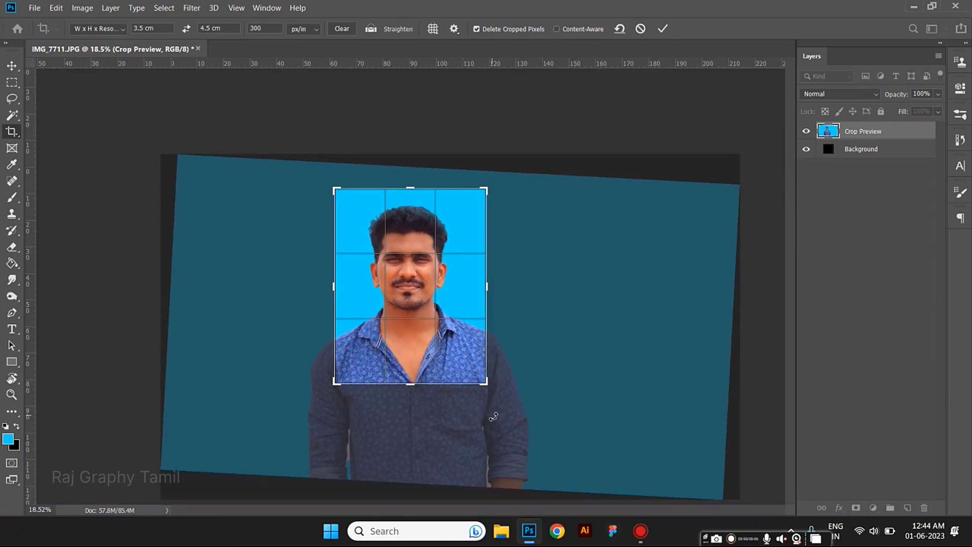
pyautogui.moveTo(493, 416); pyautogui.dragTo(501, 419)
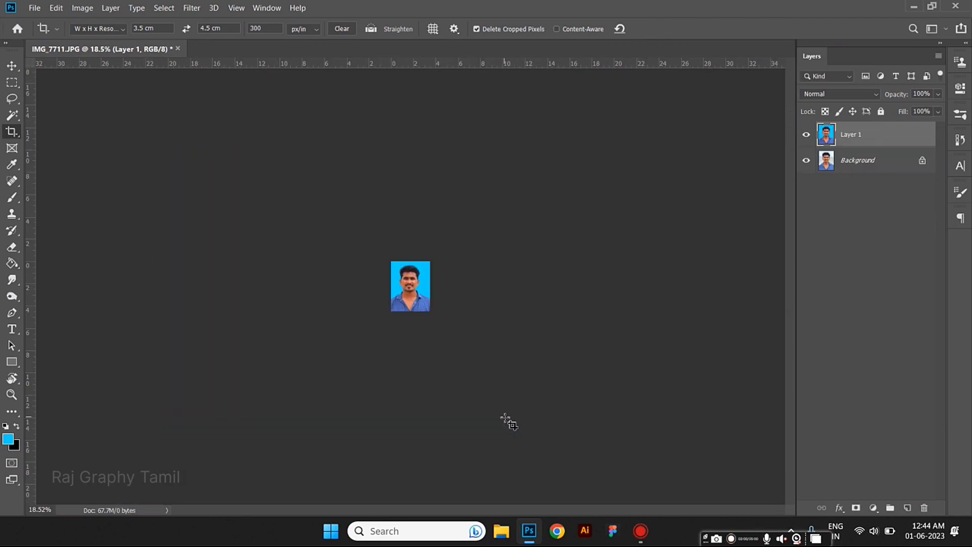
pyautogui.hotkey('ctrl', '1')
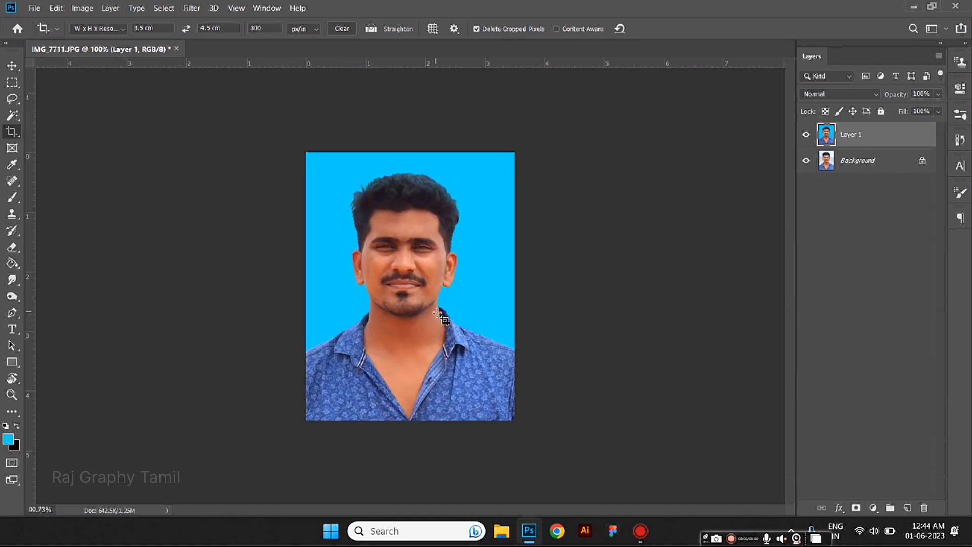
# Add a 4 px black inside stroke around the whole passport photo at 100% opacity.
pyautogui.hotkey('ctrl', 'a')
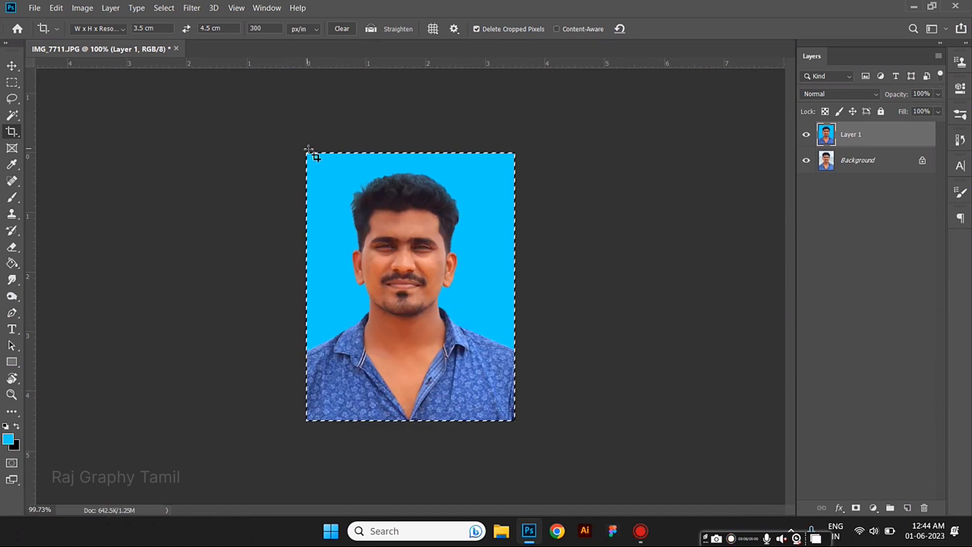
pyautogui.click(12, 65)
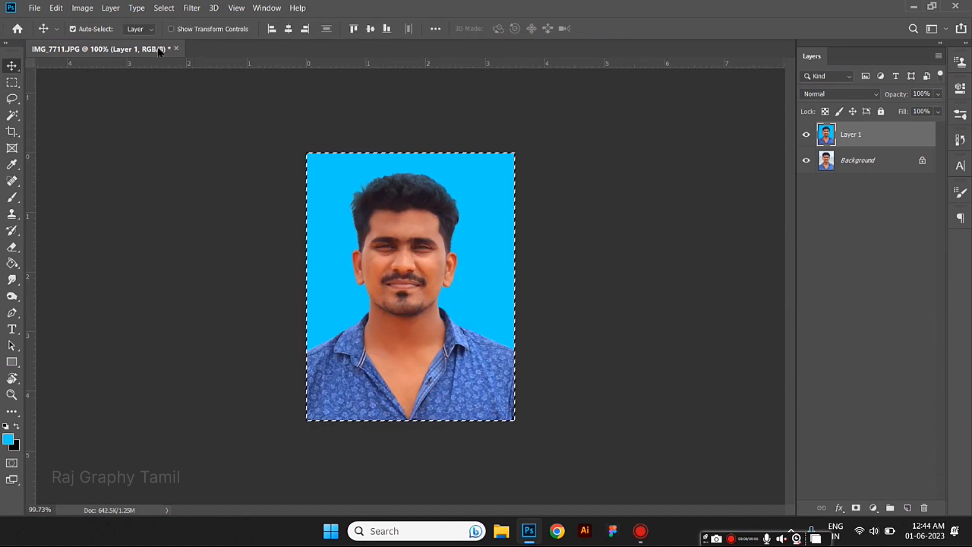
pyautogui.click(56, 8)
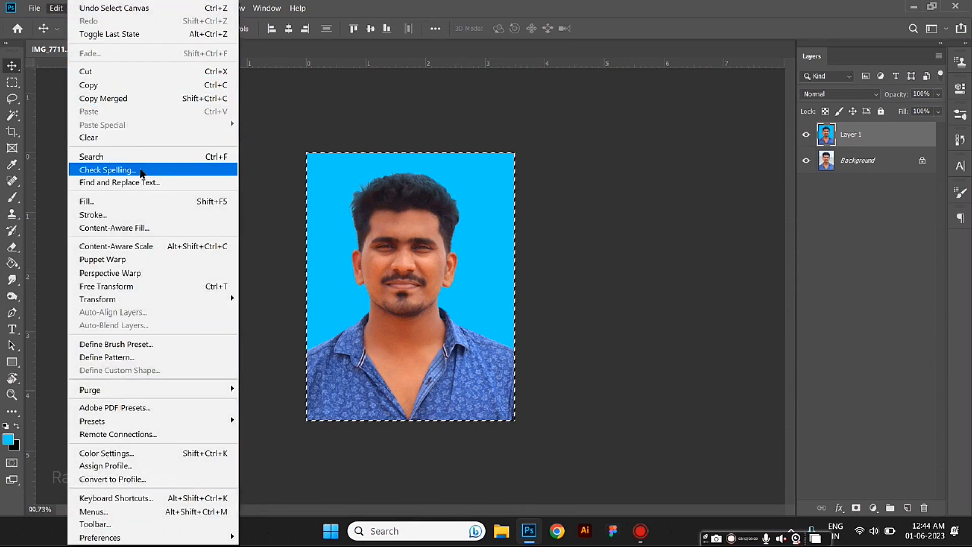
pyautogui.click(135, 215)
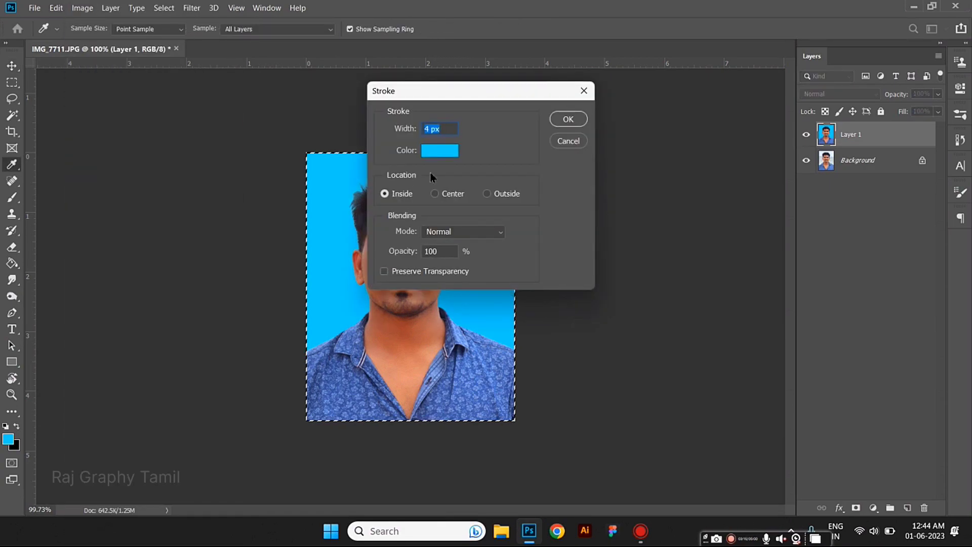
pyautogui.click(439, 150)
pyautogui.click(567, 234)
pyautogui.click(679, 75)
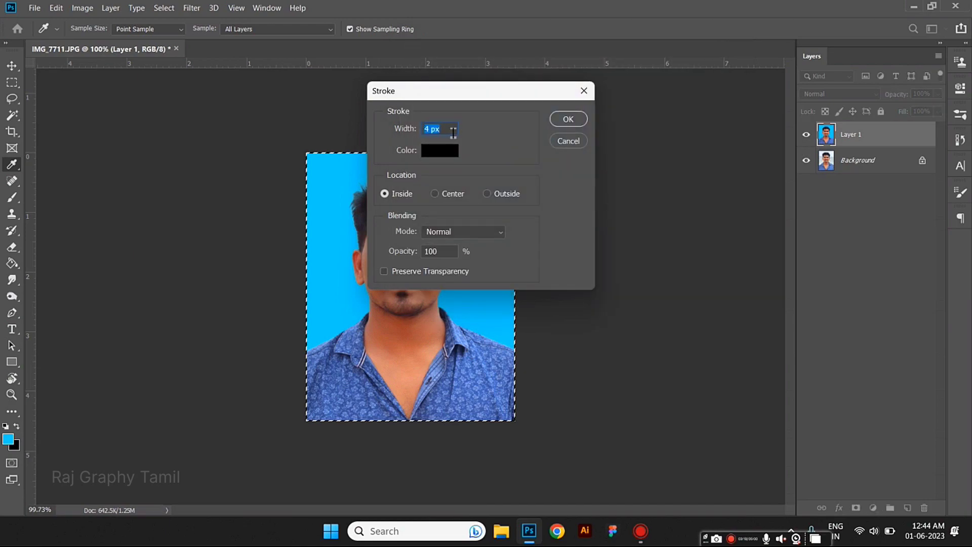
pyautogui.hotkey('ctrl', 'd')
# Compare the edited layer with the original photo beneath it, and copy the entire bordered photo.
pyautogui.click(807, 136)
pyautogui.click(806, 136)
pyautogui.click(806, 136)
pyautogui.click(806, 137)
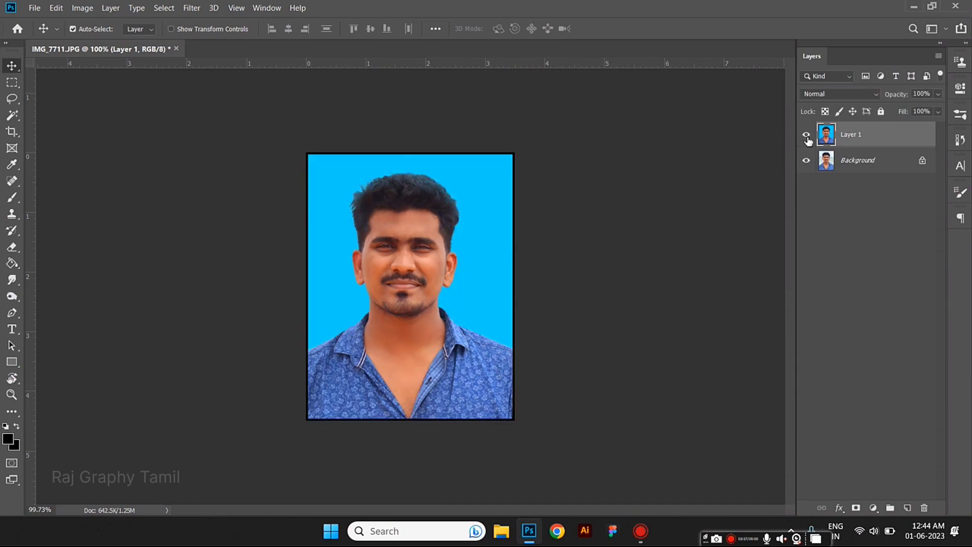
pyautogui.click(807, 137)
pyautogui.click(807, 137)
pyautogui.hotkey('ctrl', 'a')
pyautogui.hotkey('ctrl', 'd')
# Create a new landscape document 6 inches wide and 4 inches high at 300 pixels/inch, RGB Color, with a white background.
pyautogui.hotkey('ctrl', 'n')
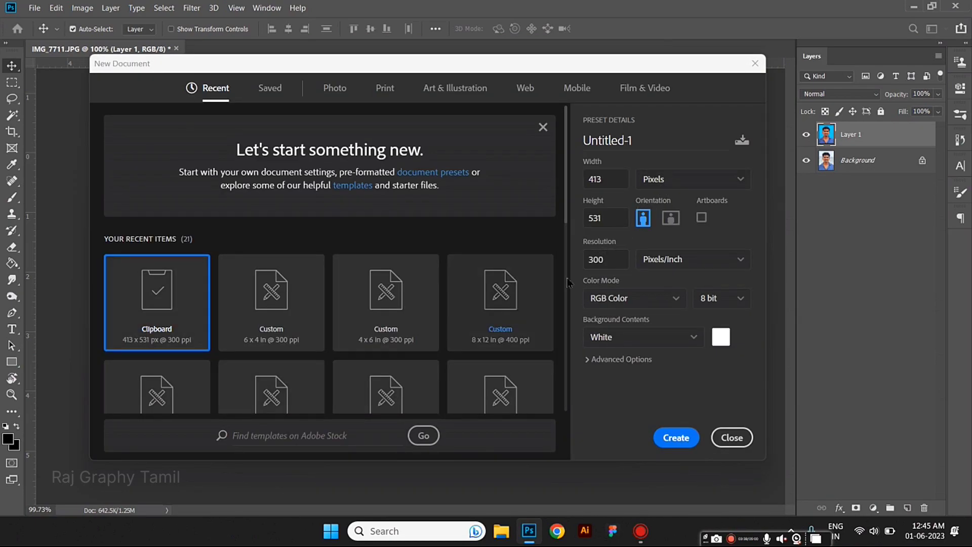
pyautogui.click(683, 183)
pyautogui.click(670, 223)
pyautogui.doubleClick(620, 183)
pyautogui.write('6')
pyautogui.doubleClick(611, 225)
pyautogui.write('4')
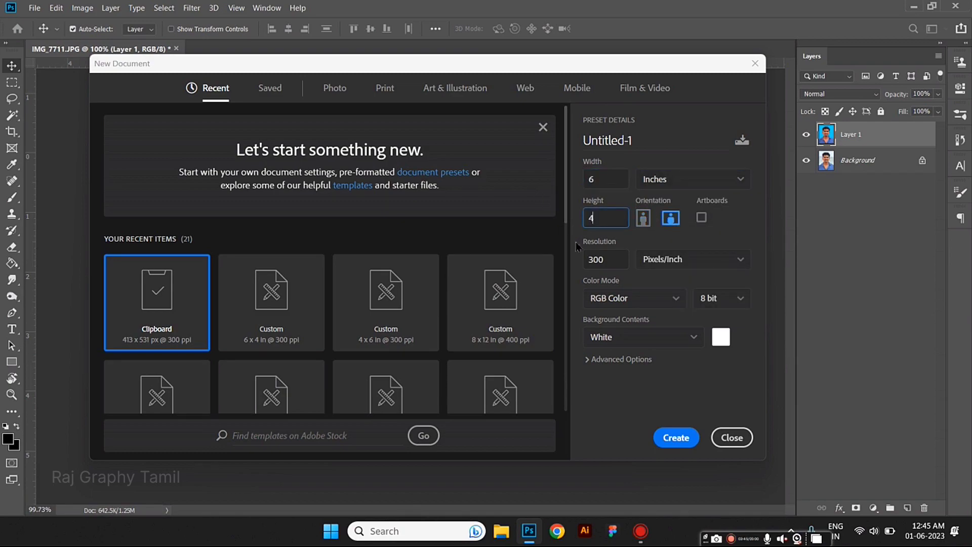
pyautogui.click(673, 222)
pyautogui.click(670, 268)
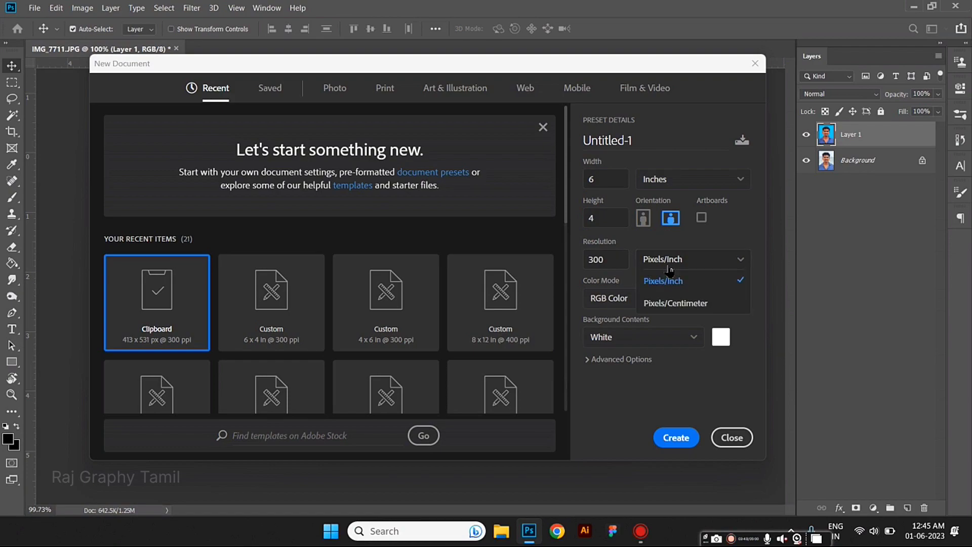
pyautogui.click(683, 283)
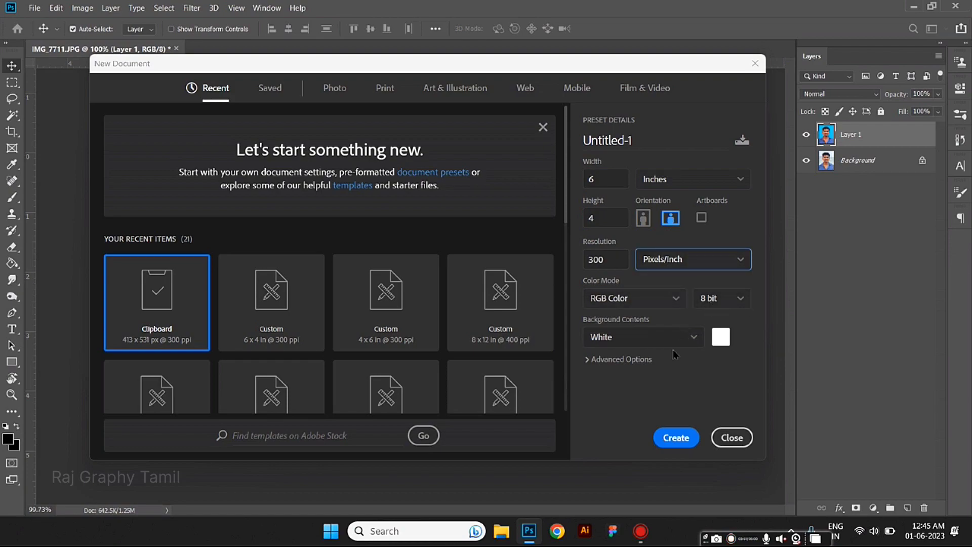
pyautogui.click(643, 359)
pyautogui.scroll(-1, 648, 352)
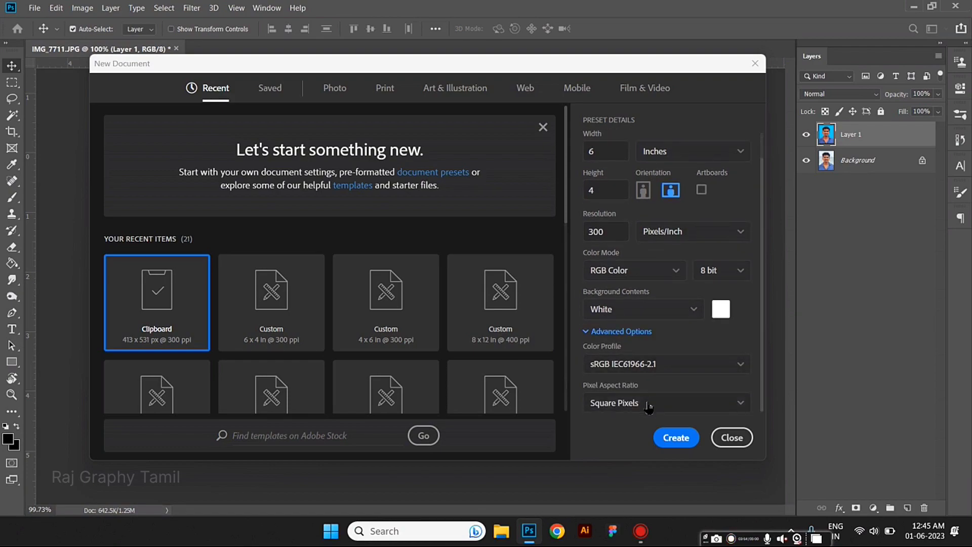
pyautogui.click(677, 439)
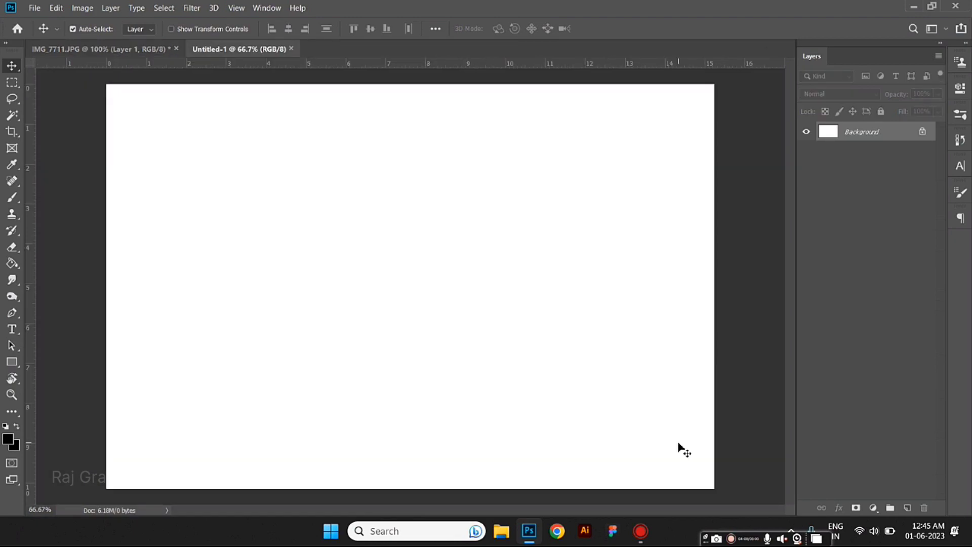
# Switch the new document's ruler units to inches.
pyautogui.hotkey('ctrl', '-')
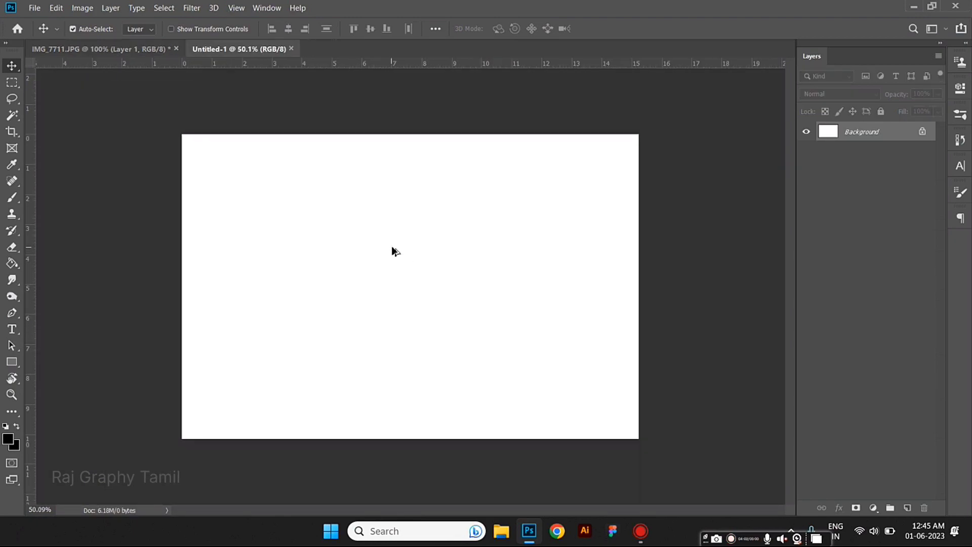
pyautogui.hotkey('ctrl', 'r')
pyautogui.hotkey('ctrl', 'r')
pyautogui.rightClick(403, 65)
pyautogui.click(420, 83)
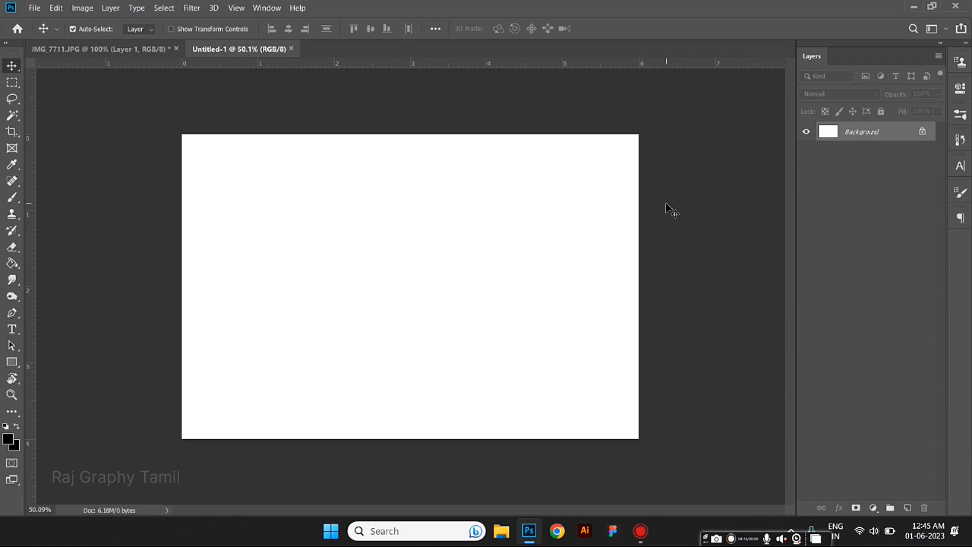
pyautogui.moveTo(210, 66); pyautogui.dragTo(216, 36)
pyautogui.moveTo(27, 150); pyautogui.dragTo(16, 229)
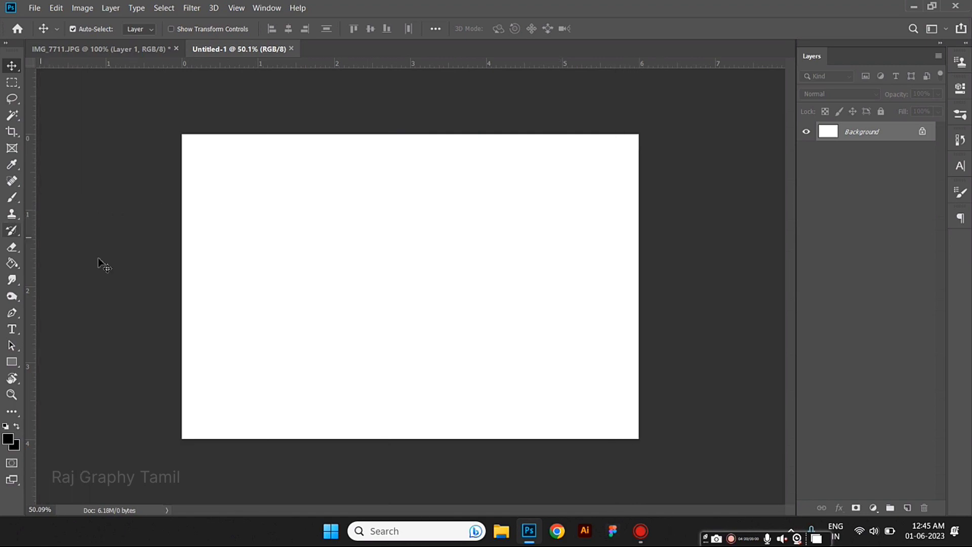
# Paste the passport photo onto the sheet and duplicate it into two rows of four evenly spaced copies.
pyautogui.hotkey('ctrl', 'v')
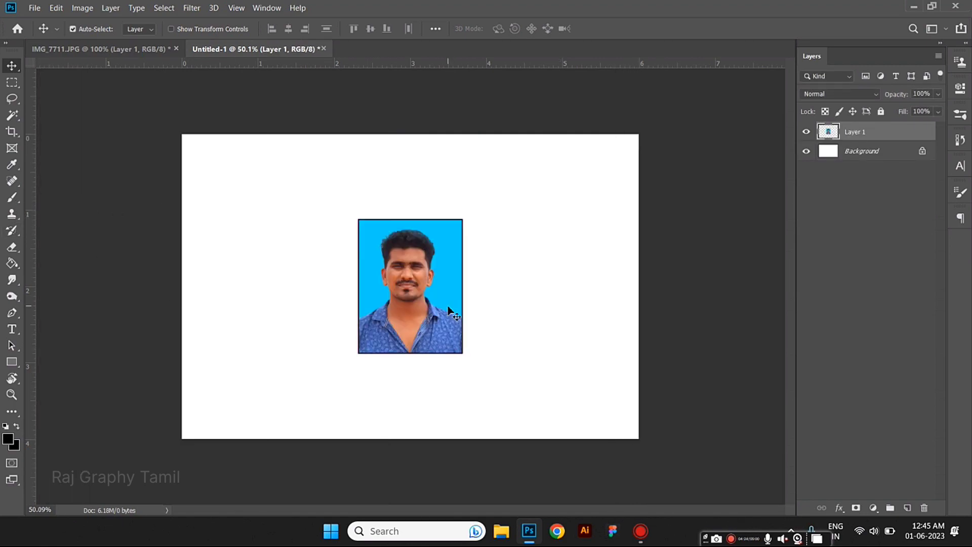
pyautogui.moveTo(419, 315); pyautogui.dragTo(563, 219)
pyautogui.press('Right')
pyautogui.press('Right')
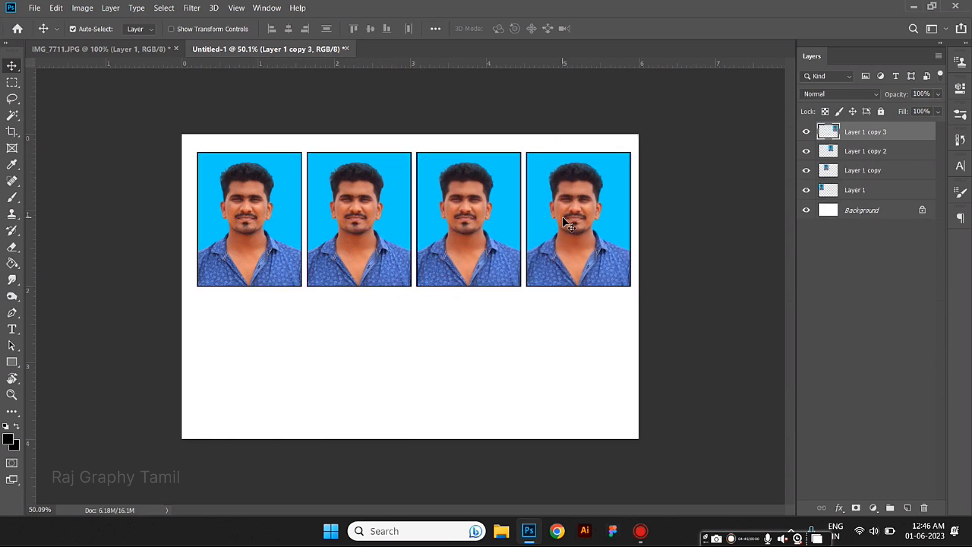
pyautogui.keyDown('shift'); pyautogui.click(887, 198); pyautogui.keyUp('shift')
pyautogui.moveTo(463, 237); pyautogui.dragTo(462, 384)
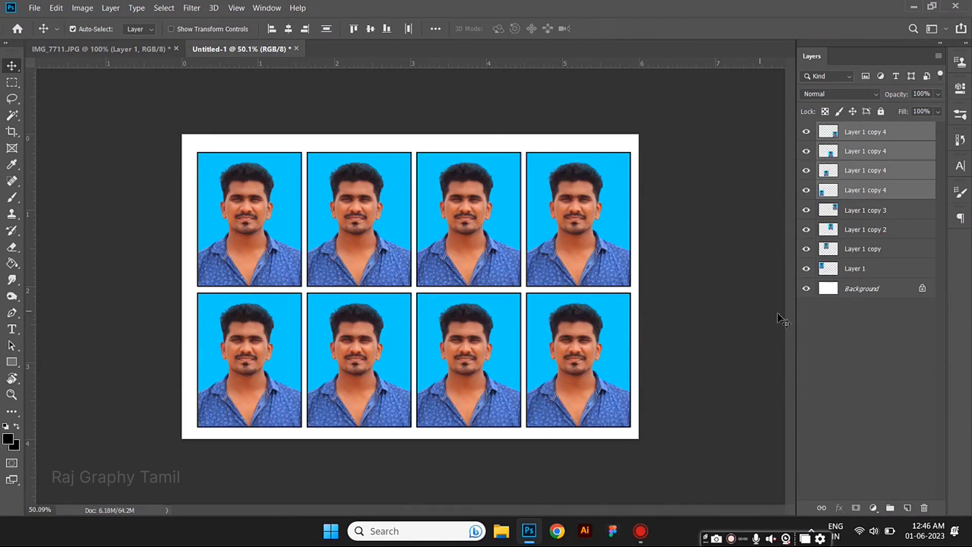
# Select all eight photo layers and nudge them together to even out the white margins around the sheet.
pyautogui.click(876, 273)
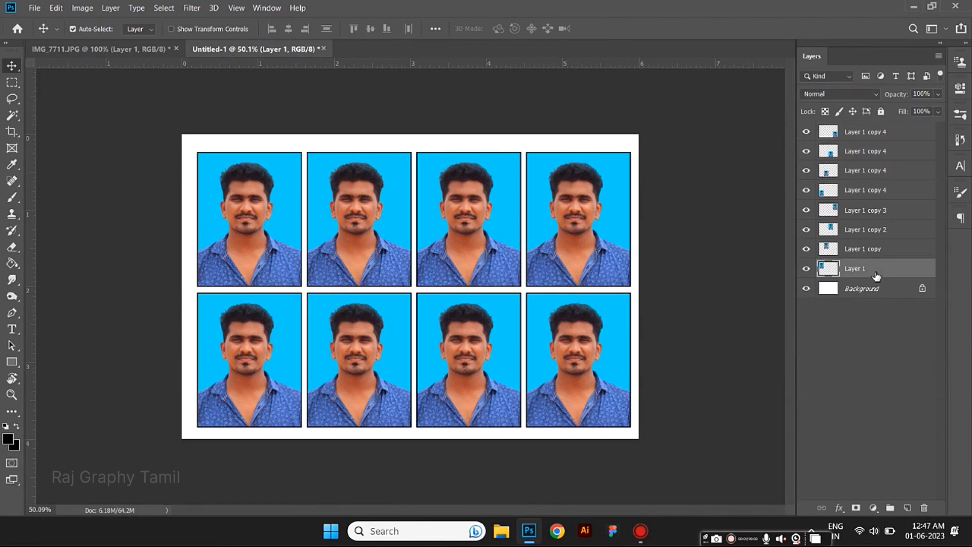
pyautogui.keyDown('shift'); pyautogui.click(899, 136); pyautogui.keyUp('shift')
pyautogui.hotkey('shift', 'Left')
pyautogui.hotkey('shift', 'Left')
pyautogui.hotkey('shift', 'Up')
pyautogui.press('Down')
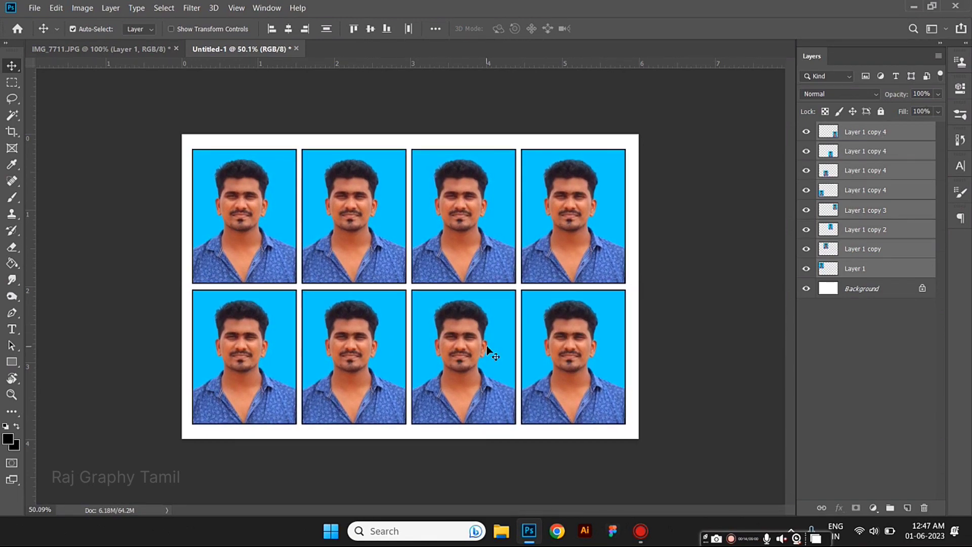
pyautogui.press('Right')
pyautogui.press('Down')
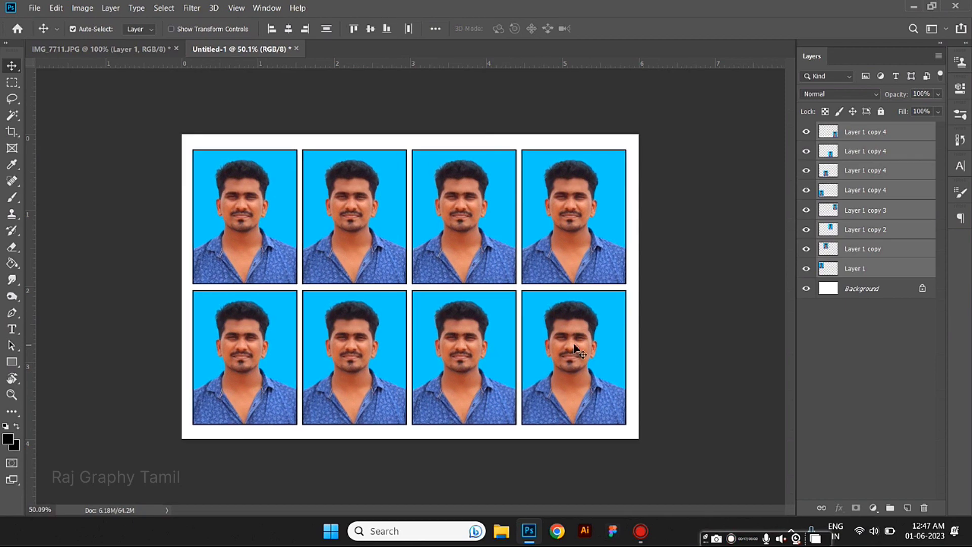
pyautogui.press('Right')
pyautogui.click(697, 369)
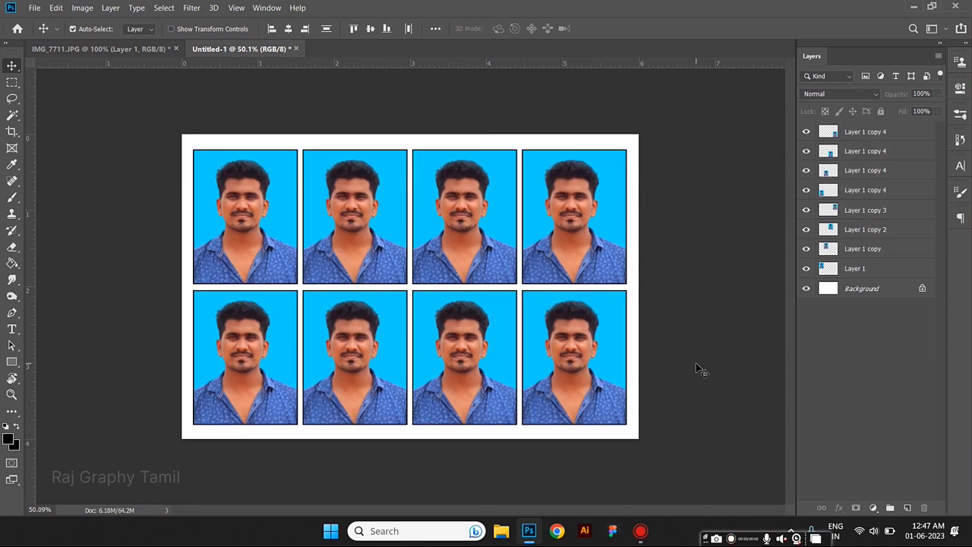
# Zero the rulers at the first photo's upper-left corner in centimeters, with a vertical guide on its right edge.
pyautogui.scroll(5, 197, 192)
pyautogui.moveTo(30, 186); pyautogui.dragTo(431, 205)
pyautogui.moveTo(29, 62); pyautogui.dragTo(167, 129)
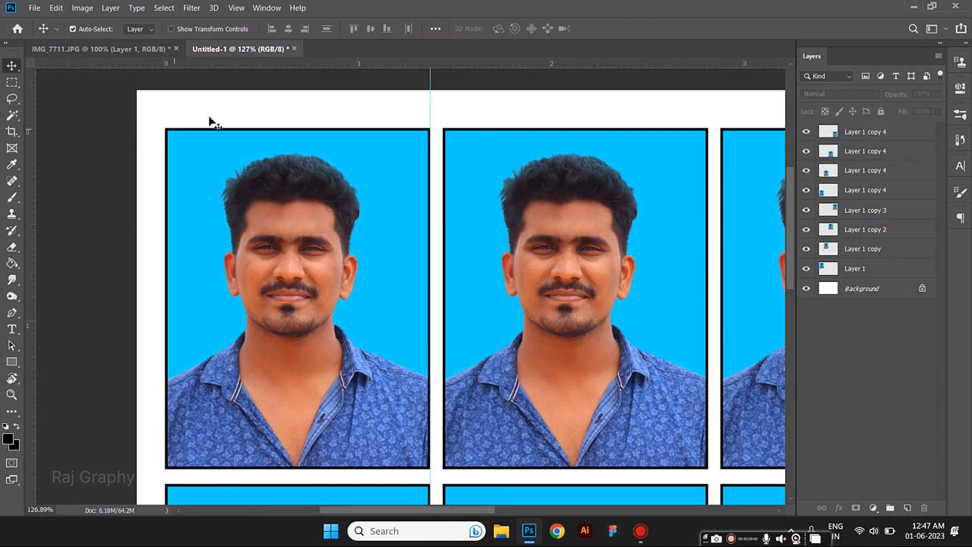
pyautogui.rightClick(221, 65)
pyautogui.click(246, 93)
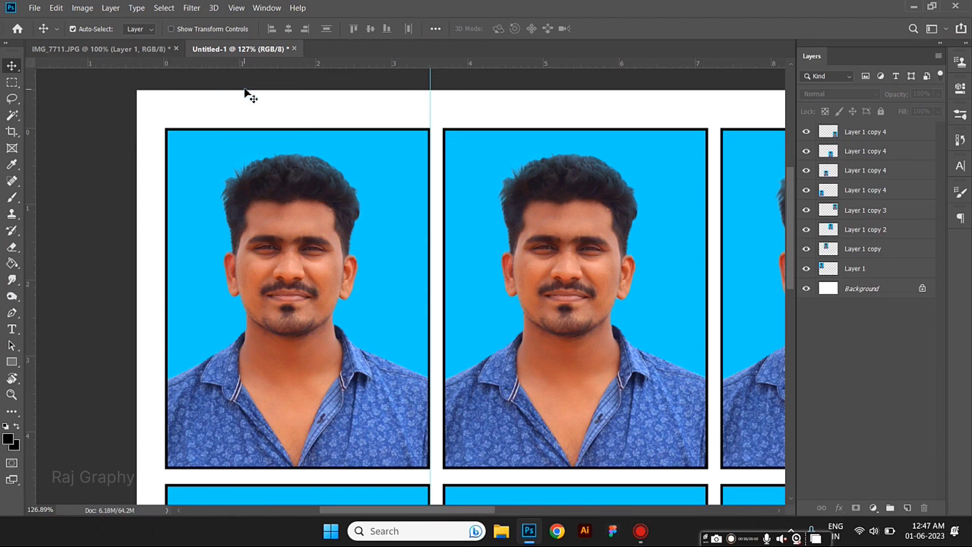
# Place guides along the first photo's bottom, left and top edges to check its size against the rulers.
pyautogui.moveTo(287, 68); pyautogui.dragTo(314, 468)
pyautogui.scroll(-2, 315, 466)
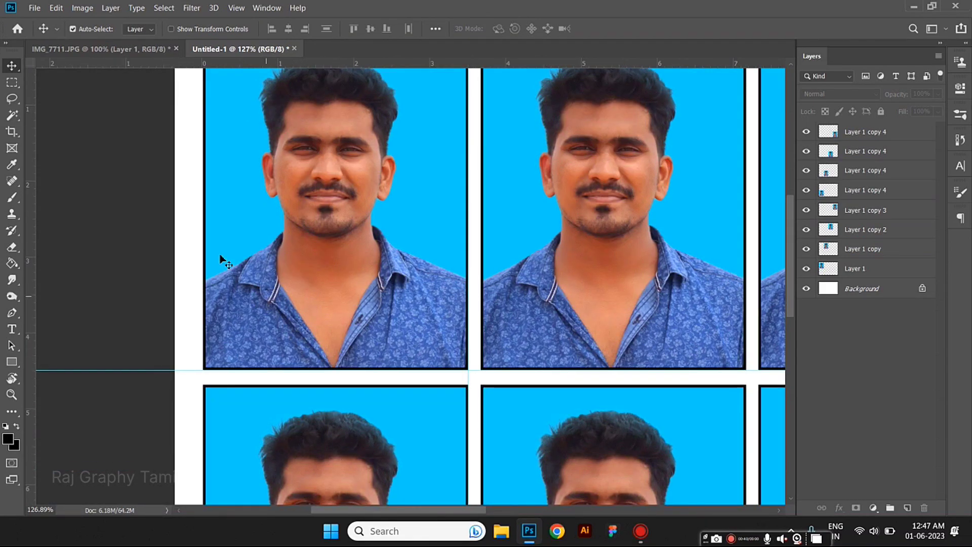
pyautogui.moveTo(31, 84); pyautogui.dragTo(205, 118)
pyautogui.scroll(-3, 355, 255)
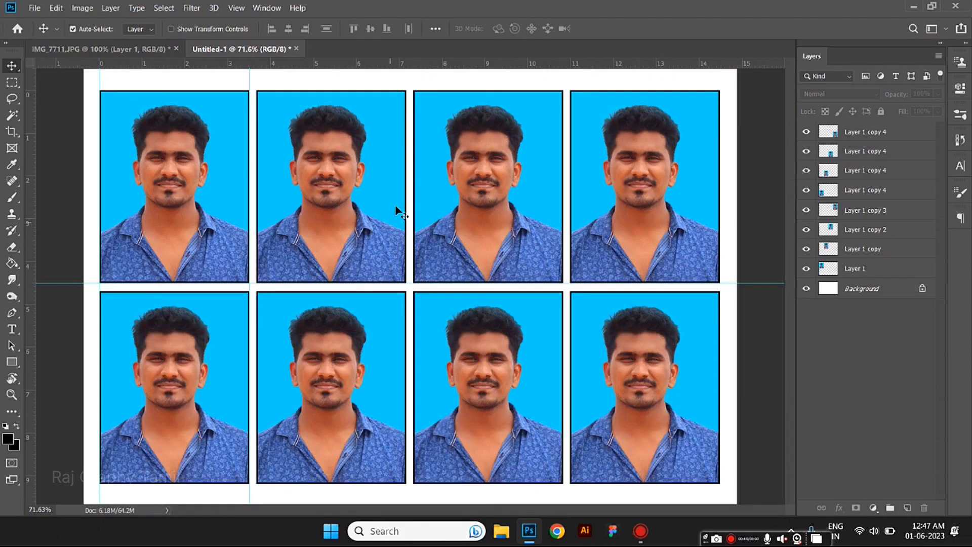
pyautogui.moveTo(145, 63); pyautogui.dragTo(154, 91)
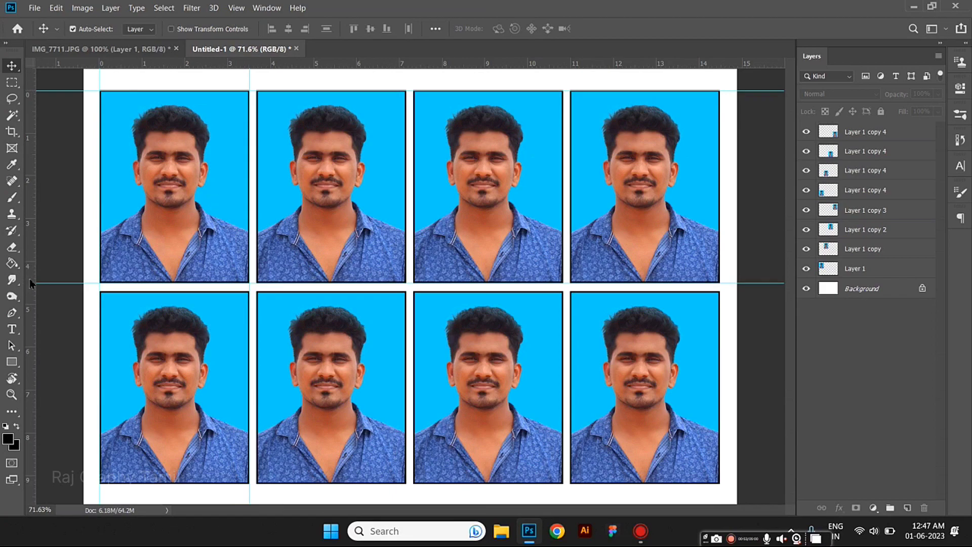
# Remove all four guides around the first photo.
pyautogui.scroll(-3, 196, 194)
pyautogui.moveTo(311, 228); pyautogui.dragTo(20, 221)
pyautogui.moveTo(219, 235); pyautogui.dragTo(20, 233)
pyautogui.moveTo(173, 165); pyautogui.dragTo(208, 38)
pyautogui.moveTo(227, 284); pyautogui.dragTo(264, 64)
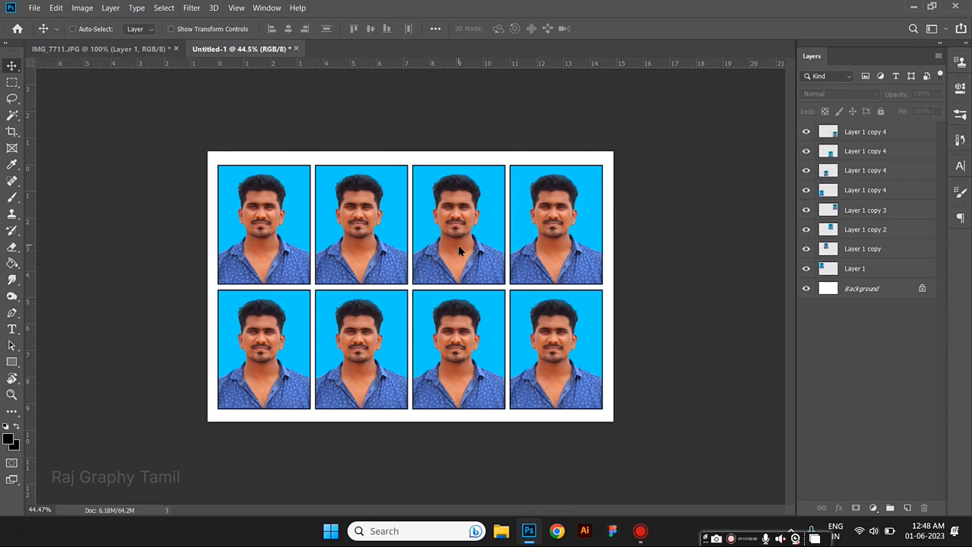
# Save the photo sheet to the Desktop as a Photoshop file named "pp size".
pyautogui.hotkey('ctrl', 's')
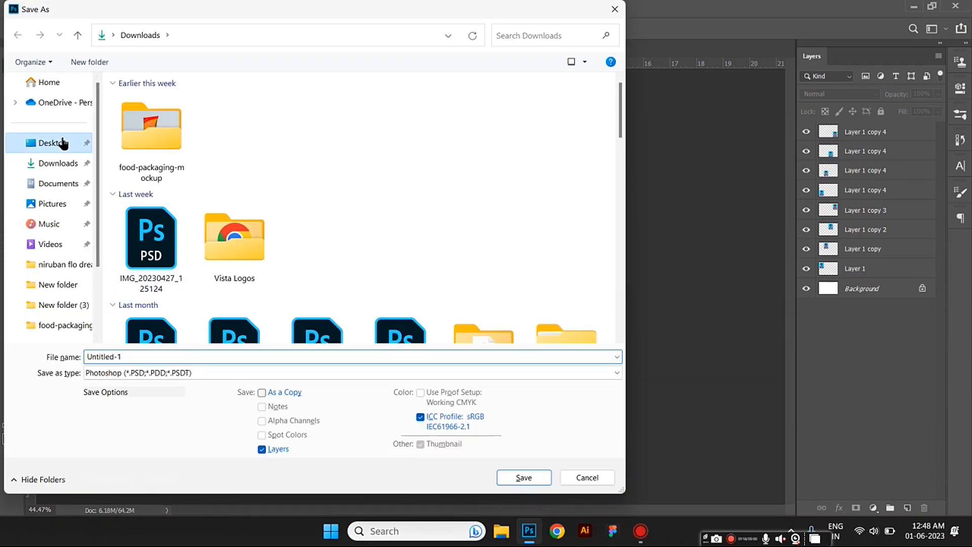
pyautogui.click(67, 144)
pyautogui.click(296, 357)
pyautogui.write('pp')
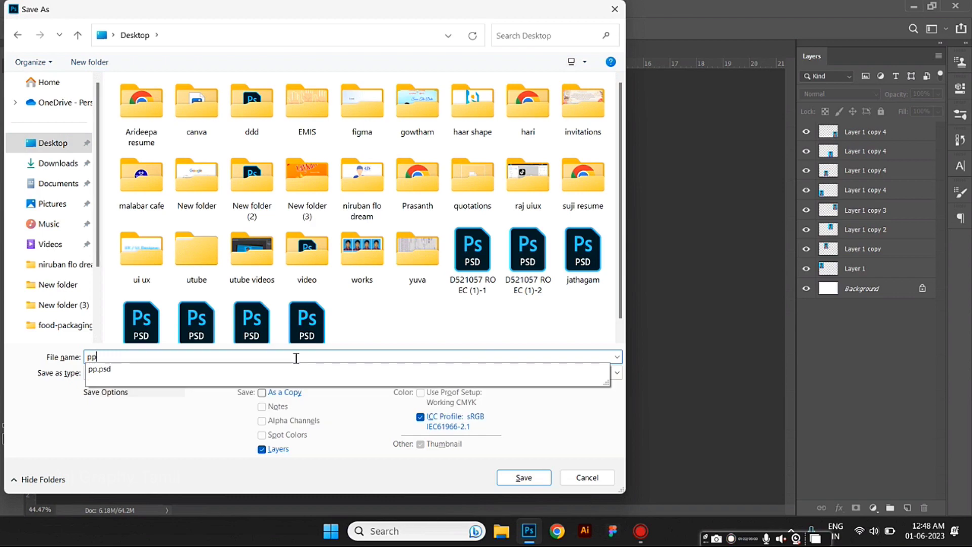
pyautogui.write(' size')
pyautogui.press('Return')
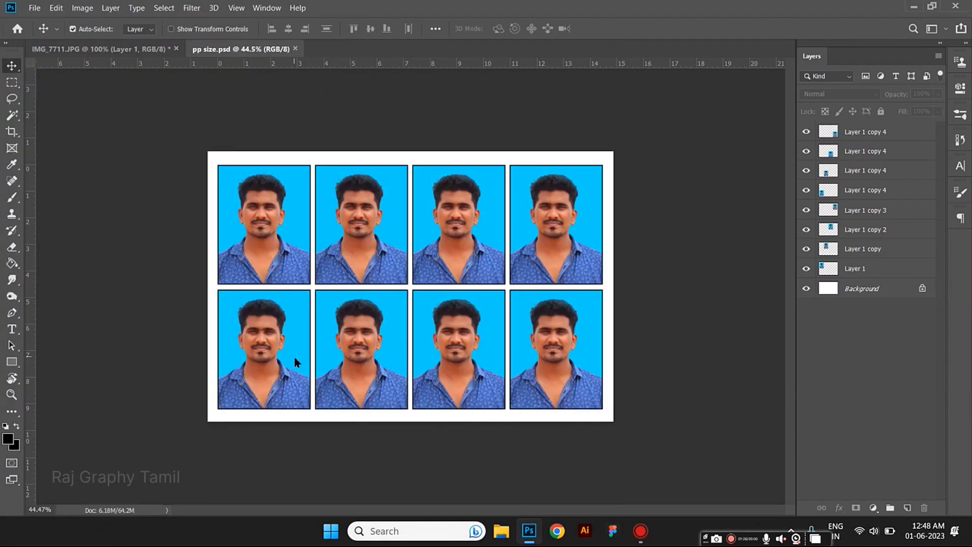
pyautogui.click(100, 49)
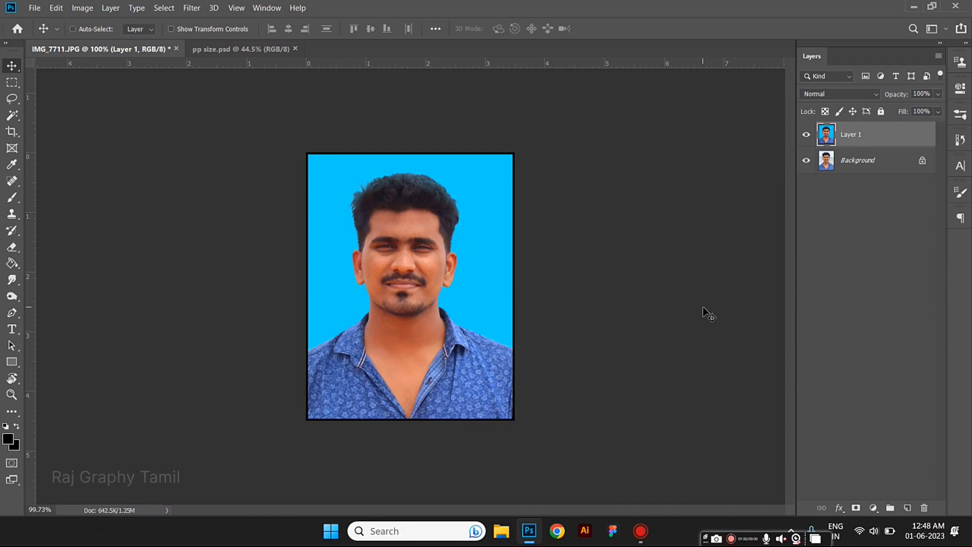
pyautogui.hotkey('ctrl', 'shift', 's')
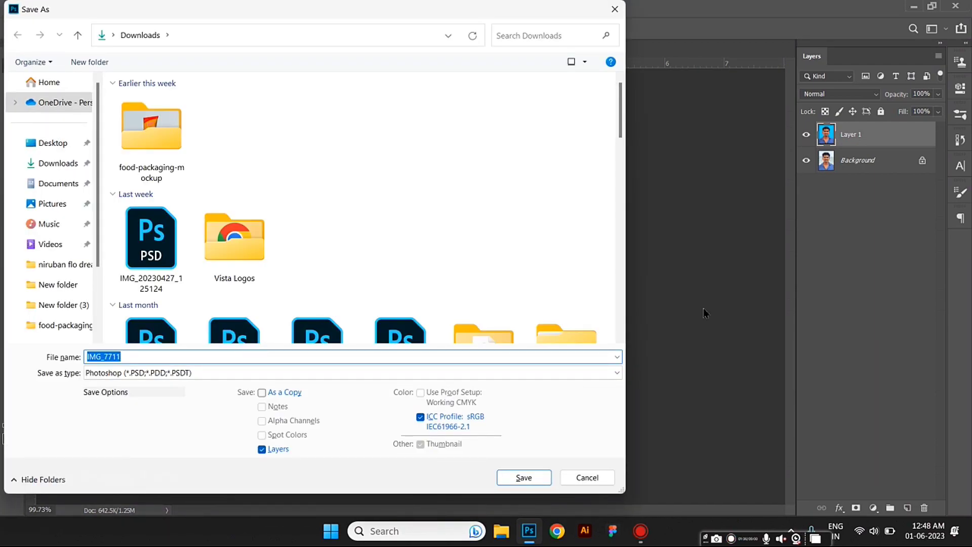
pyautogui.write('111111')
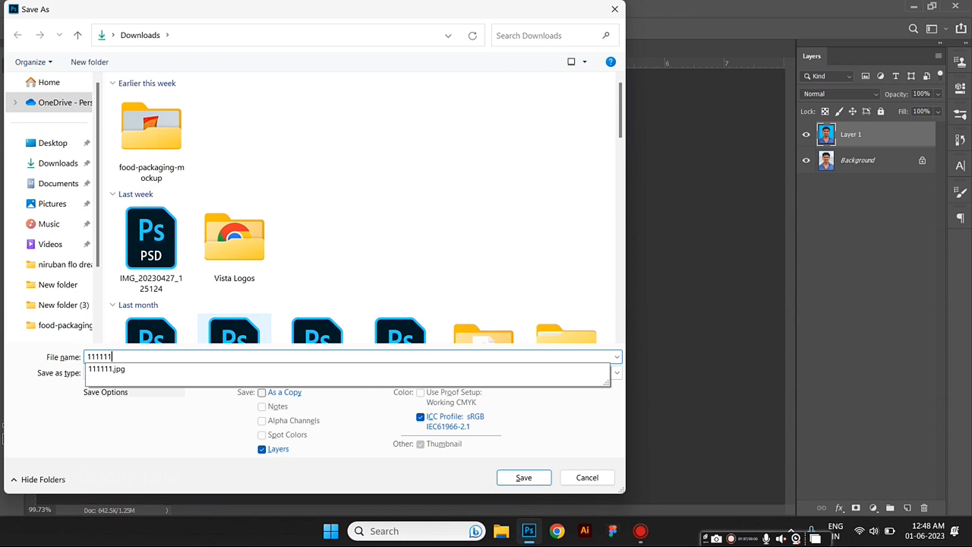
pyautogui.write('11111')
pyautogui.click(503, 480)
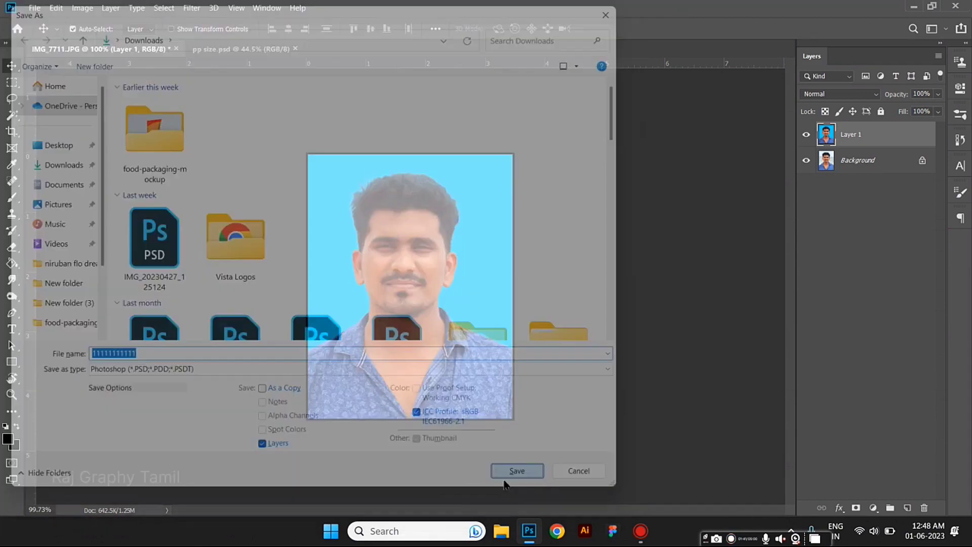
pyautogui.click(179, 48)
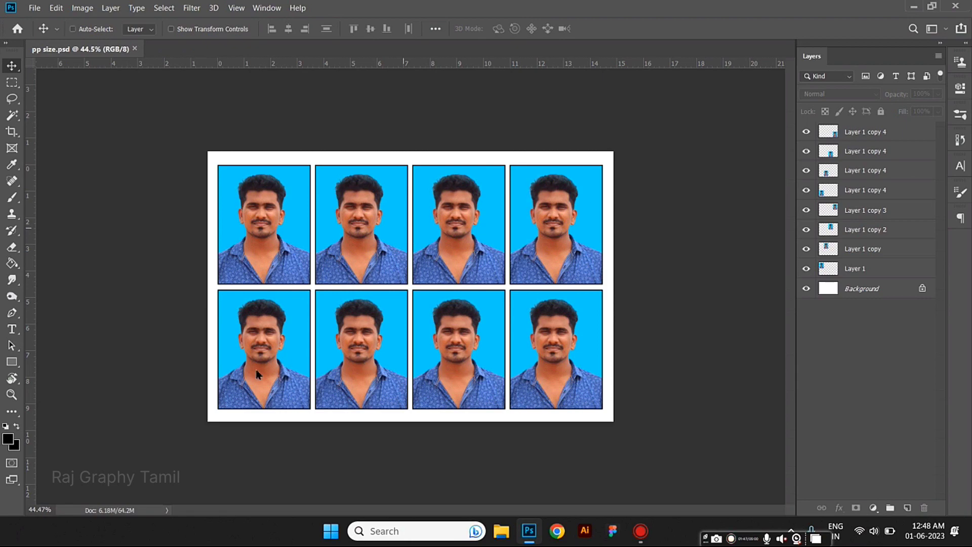
# Save a JPEG copy of the eight-photo sheet to the Desktop at quality 12 (Maximum) with Baseline ("Standard") format.
pyautogui.hotkey('ctrl', 'shift', 's')
pyautogui.click(193, 373)
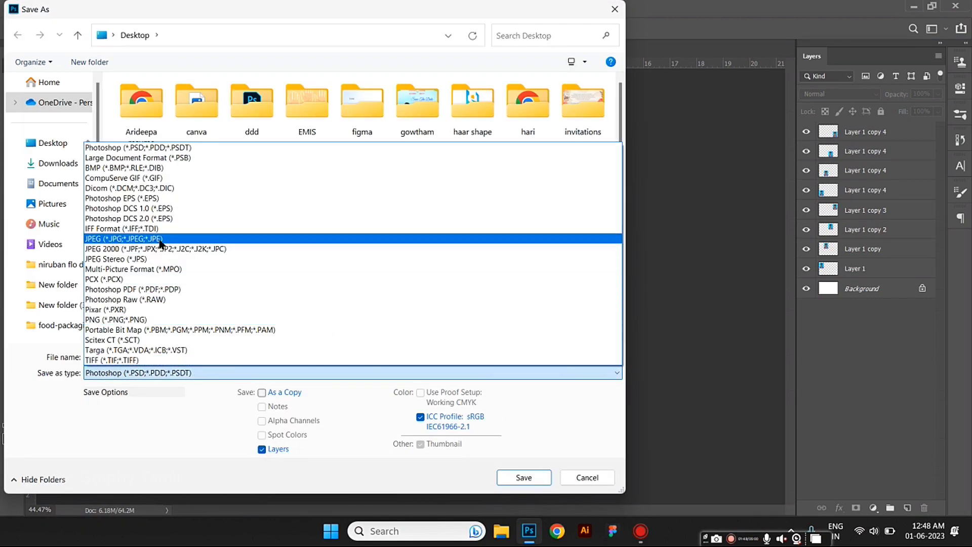
pyautogui.click(160, 240)
pyautogui.click(523, 477)
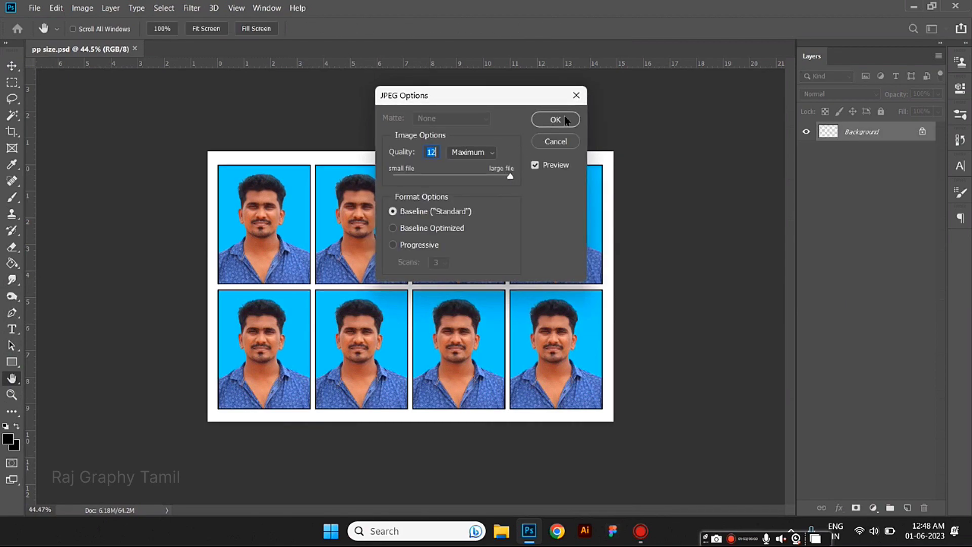
pyautogui.click(565, 120)
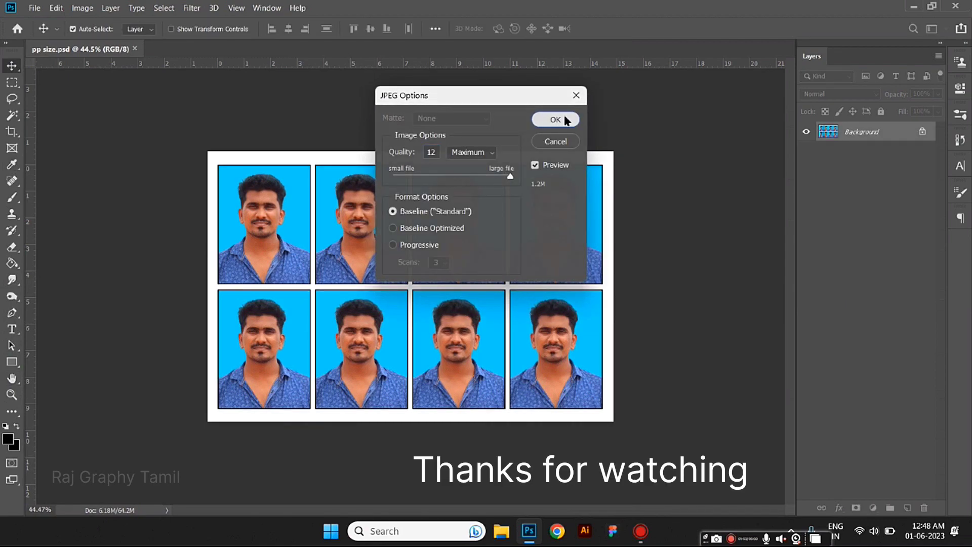